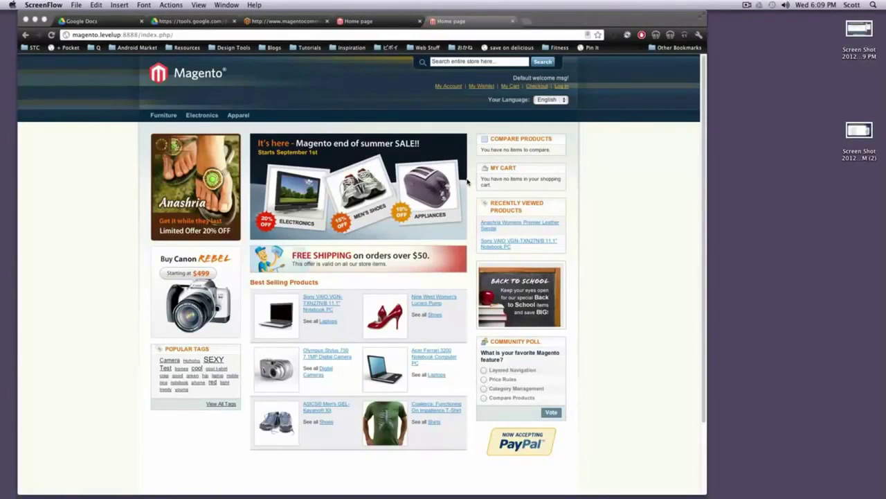
Step: Bring the storefront forward and point out the header's welcome message, Checkout and Log In links
{"action": "left_click_drag", "start_coordinate": [558, 19], "coordinate": [598, 19]}
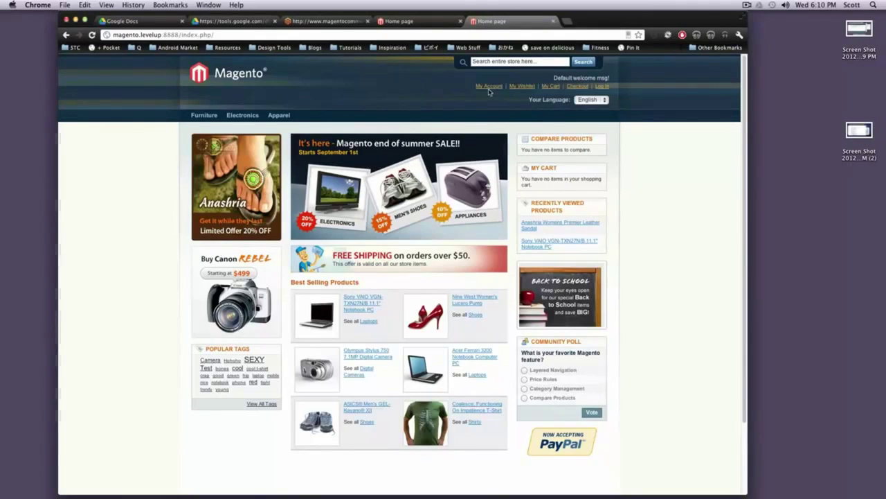
{"action": "left_click", "coordinate": [495, 61]}
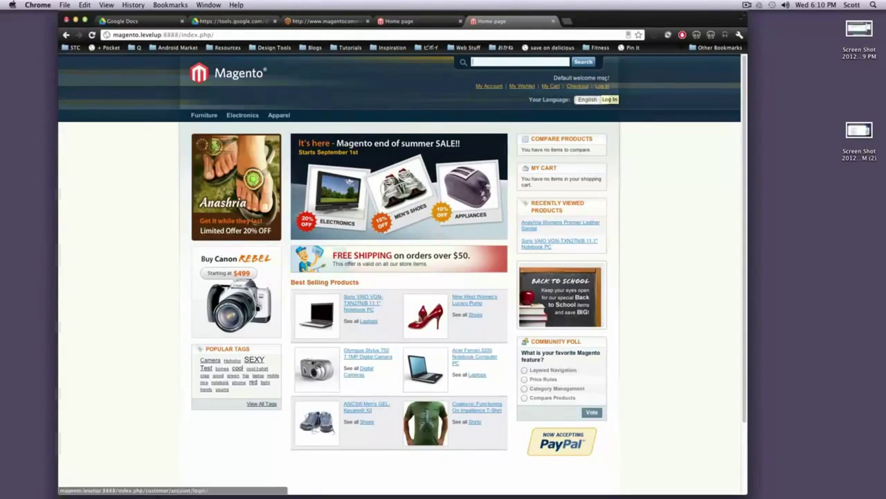
{"action": "mouse_move", "coordinate": [610, 78]}
{"action": "left_mouse_down"}
{"action": "mouse_move", "coordinate": [554, 77]}
{"action": "mouse_move", "coordinate": [579, 77]}
{"action": "left_mouse_up"}
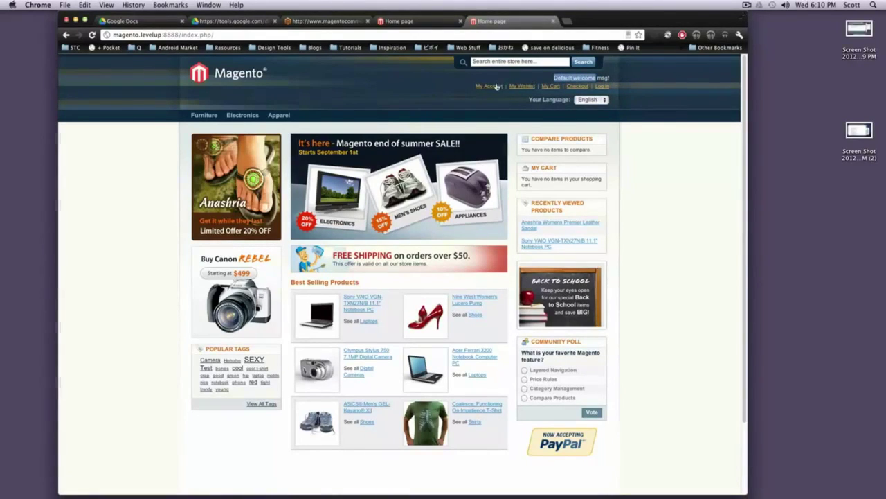
{"action": "mouse_move", "coordinate": [554, 86]}
{"action": "left_mouse_down"}
{"action": "mouse_move", "coordinate": [609, 86]}
{"action": "mouse_move", "coordinate": [475, 86]}
{"action": "left_mouse_up"}
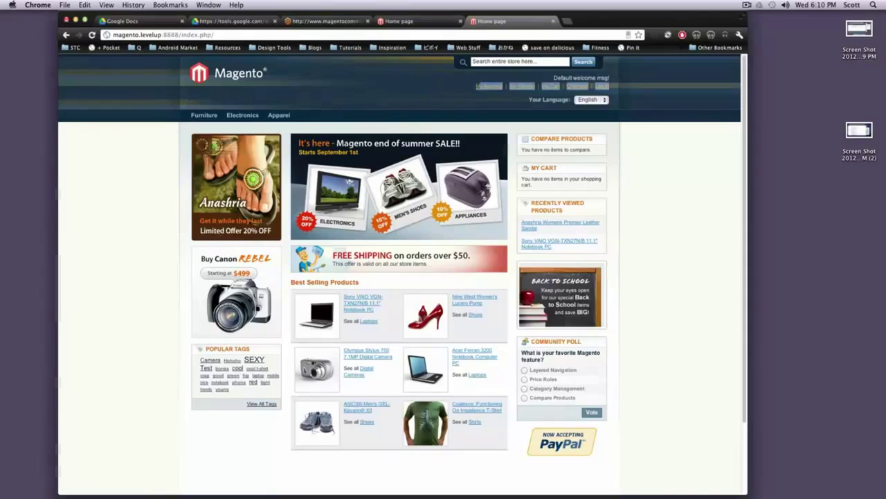
{"action": "left_click", "coordinate": [464, 90]}
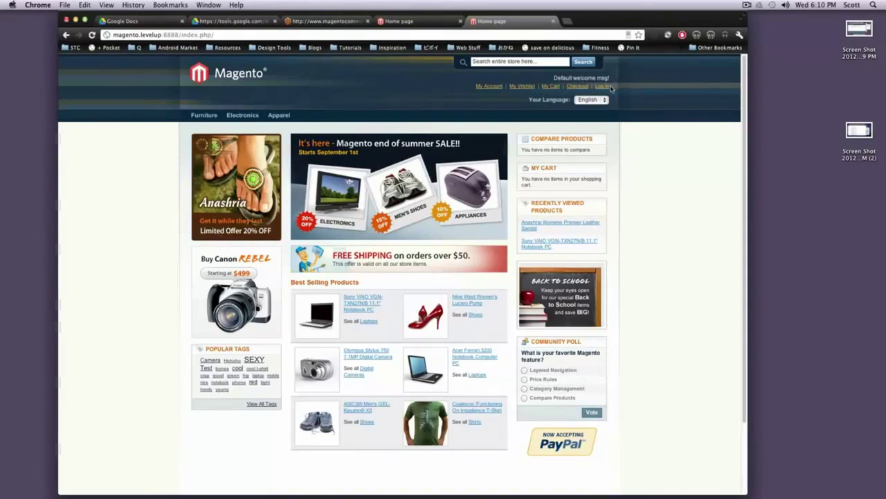
Step: Switch the store view to French, then back to English
{"action": "left_click", "coordinate": [595, 100]}
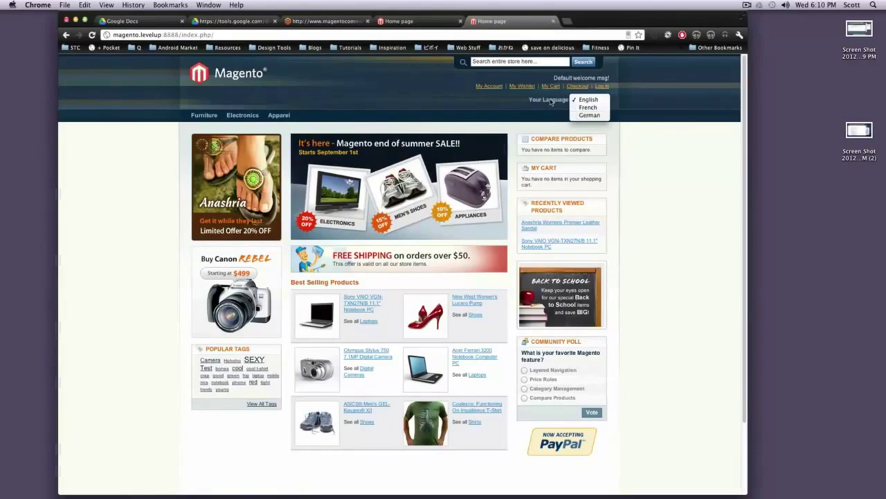
{"action": "left_click", "coordinate": [565, 103]}
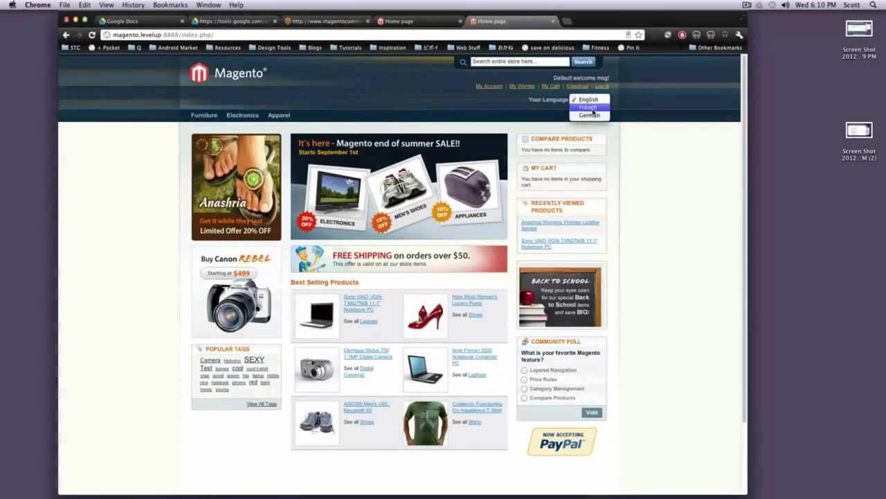
{"action": "left_click", "coordinate": [588, 109]}
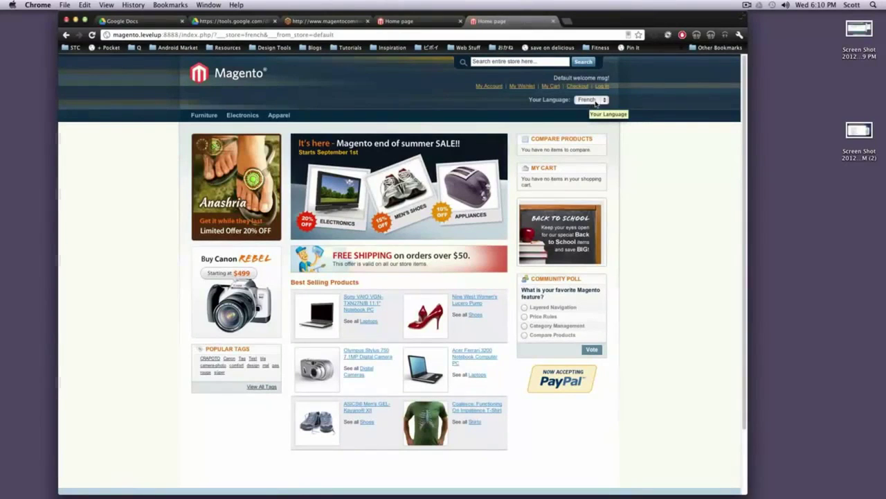
{"action": "left_click", "coordinate": [595, 104]}
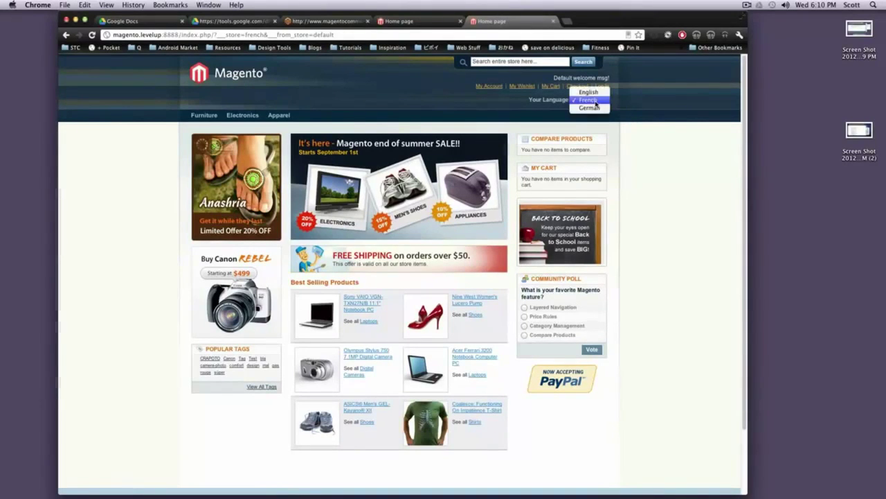
{"action": "left_click", "coordinate": [588, 92]}
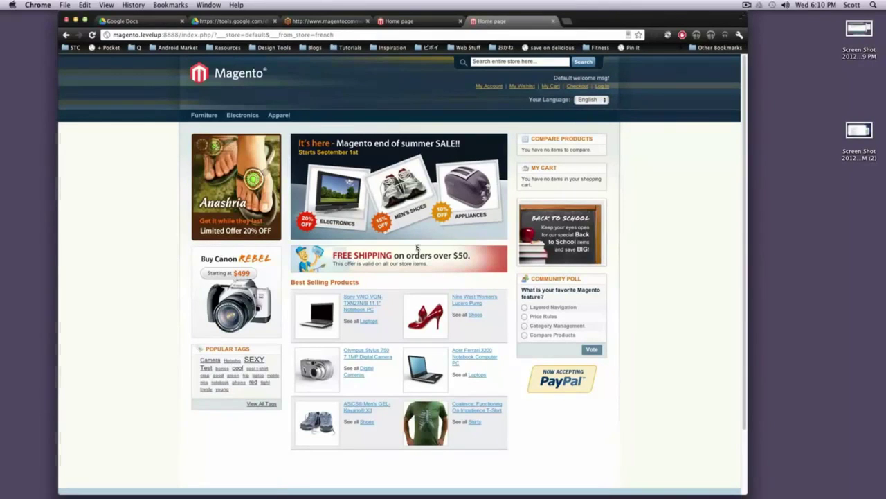
Step: Pick Category Management as the Community Poll answer
{"action": "scroll", "coordinate": [433, 274], "scroll_direction": "down", "scroll_amount": 3}
{"action": "scroll", "coordinate": [429, 277], "scroll_direction": "up", "scroll_amount": 3}
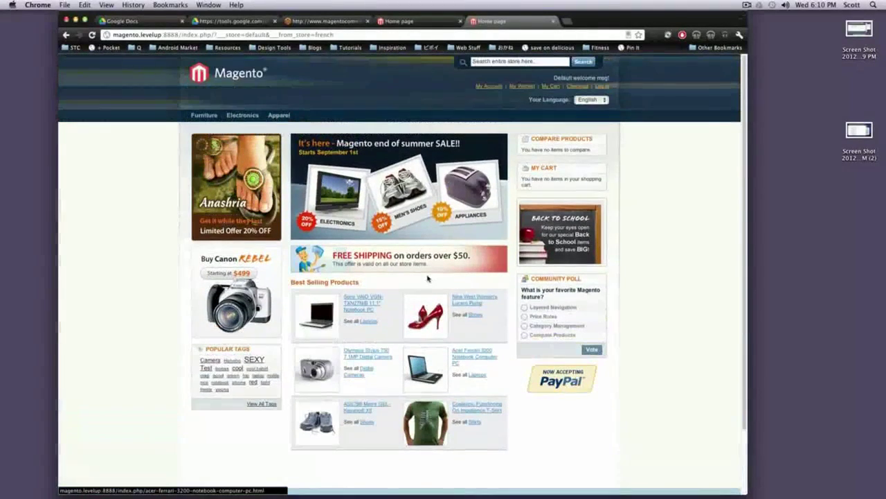
{"action": "left_click", "coordinate": [524, 307]}
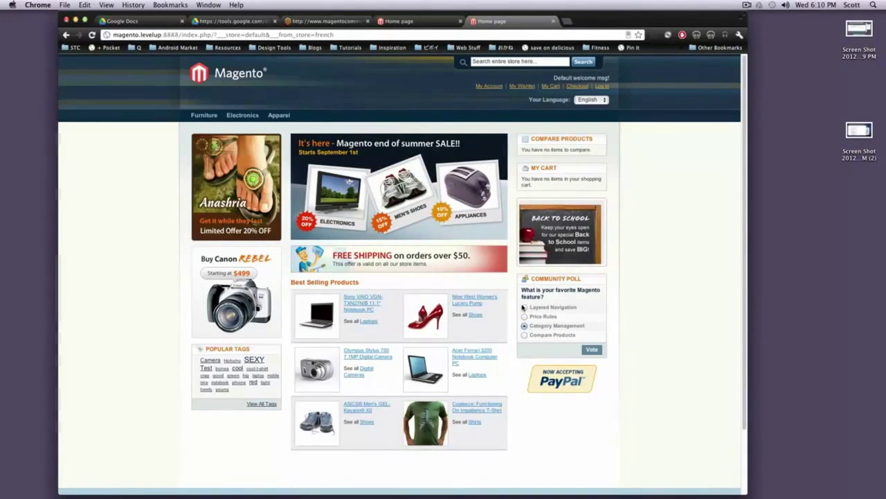
Step: Change the poll answer to Layered Navigation and point out Popular Tags, My Cart and Compare Products
{"action": "left_click", "coordinate": [524, 308]}
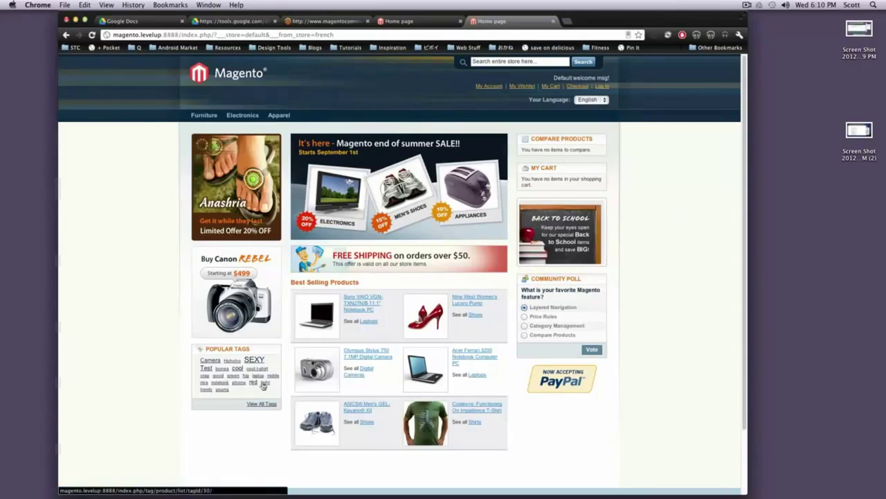
{"action": "left_click_drag", "start_coordinate": [252, 349], "coordinate": [206, 348]}
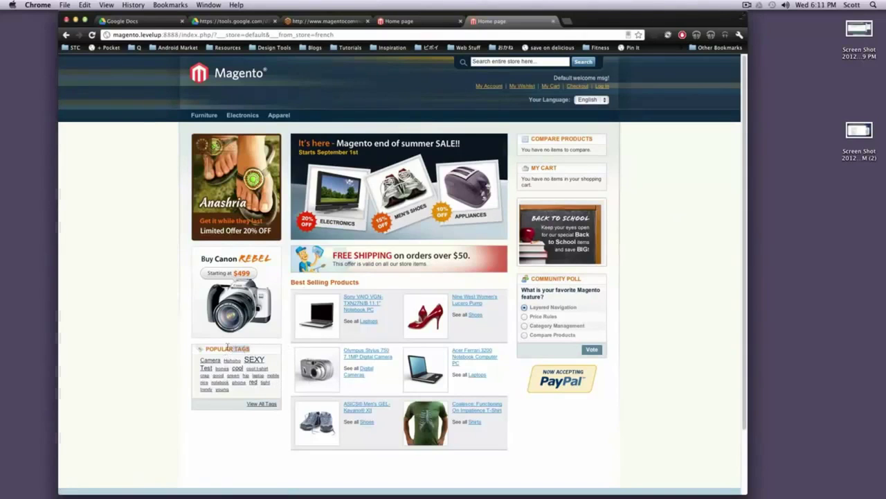
{"action": "left_click", "coordinate": [524, 288]}
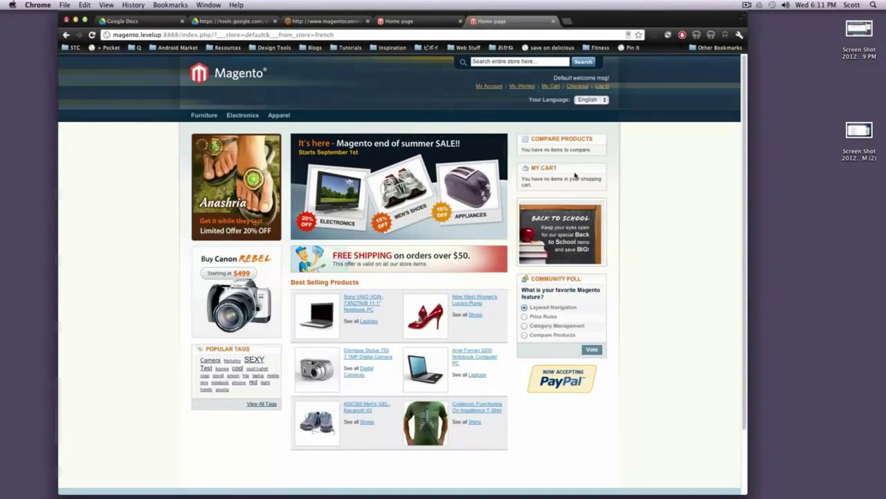
{"action": "left_click_drag", "start_coordinate": [558, 168], "coordinate": [526, 166]}
{"action": "left_click_drag", "start_coordinate": [592, 139], "coordinate": [514, 137]}
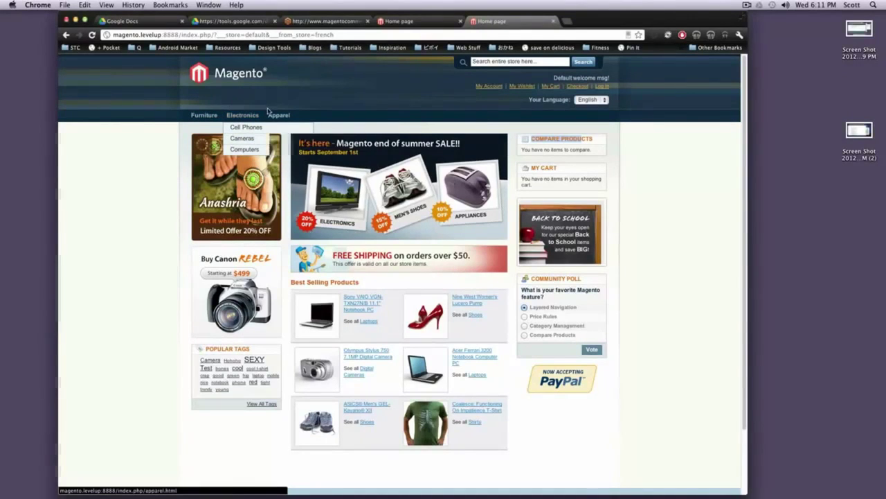
{"action": "mouse_move", "coordinate": [279, 115]}
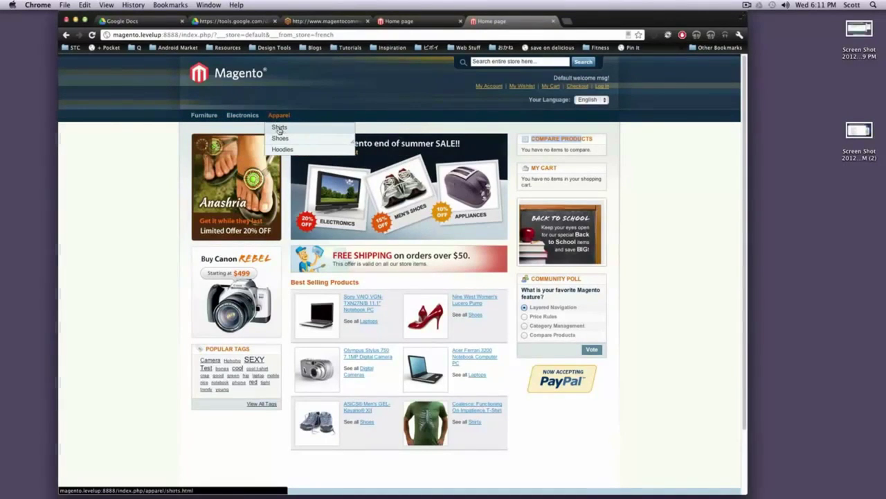
Step: Open the Apparel > Shirts category page and highlight its Shirts heading
{"action": "left_click", "coordinate": [279, 128]}
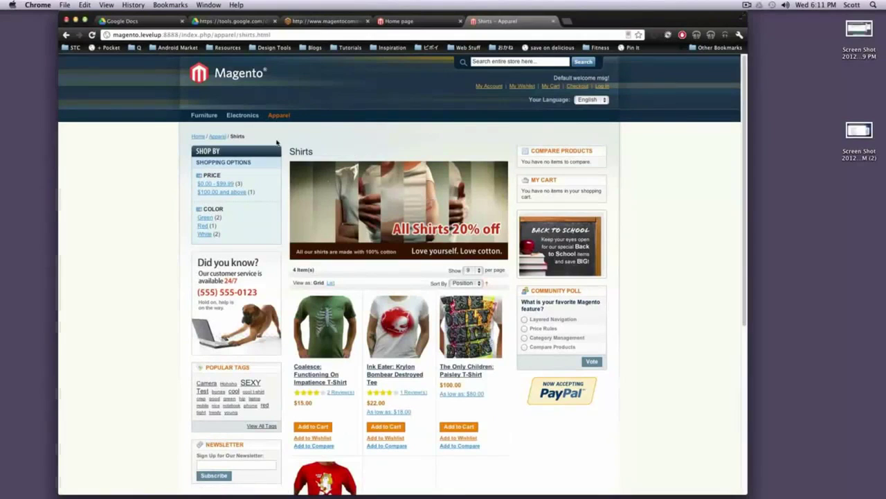
{"action": "left_click_drag", "start_coordinate": [285, 148], "coordinate": [330, 151]}
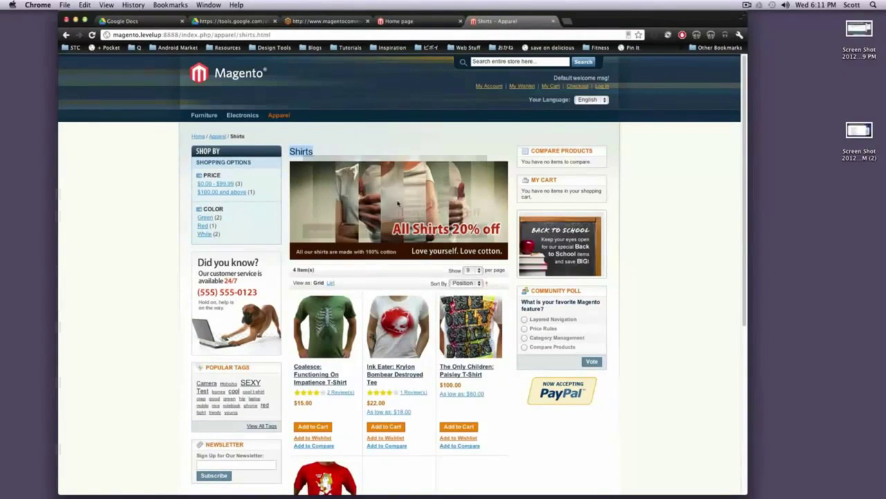
{"action": "left_click", "coordinate": [427, 151]}
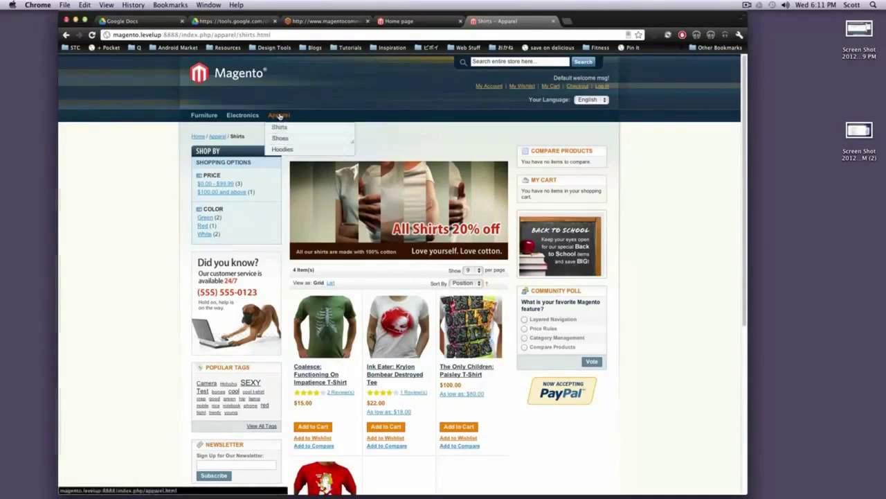
Step: Open the Apparel category page and scroll through its products
{"action": "left_click", "coordinate": [280, 116]}
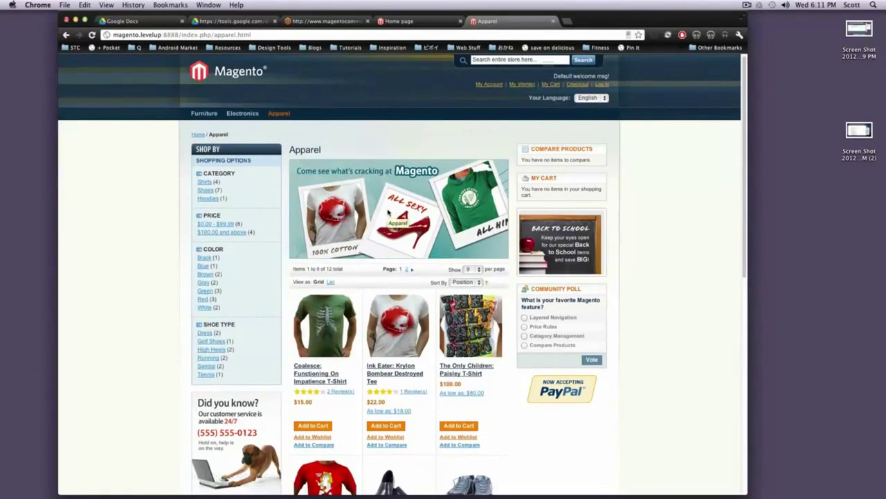
{"action": "scroll", "coordinate": [391, 221], "scroll_direction": "down", "scroll_amount": 1}
{"action": "scroll", "coordinate": [408, 242], "scroll_direction": "down", "scroll_amount": 2}
{"action": "scroll", "coordinate": [436, 263], "scroll_direction": "down", "scroll_amount": 3}
{"action": "scroll", "coordinate": [416, 256], "scroll_direction": "up", "scroll_amount": 2}
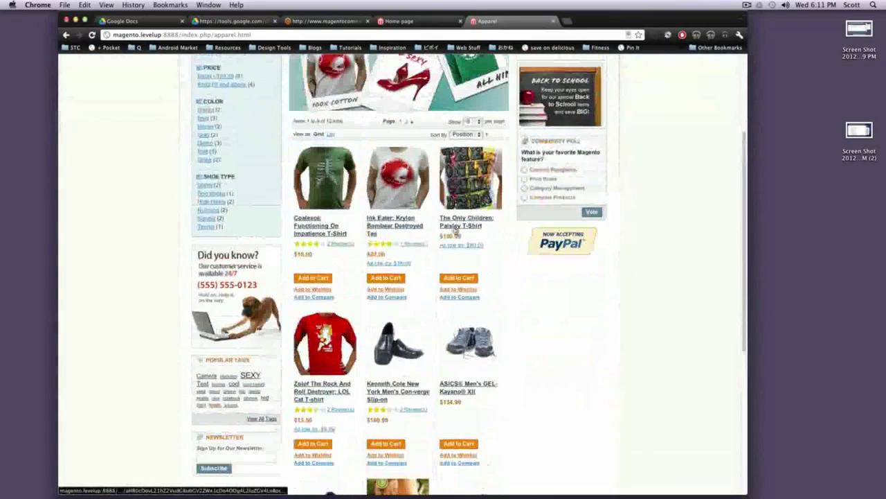
{"action": "scroll", "coordinate": [277, 214], "scroll_direction": "up", "scroll_amount": 1}
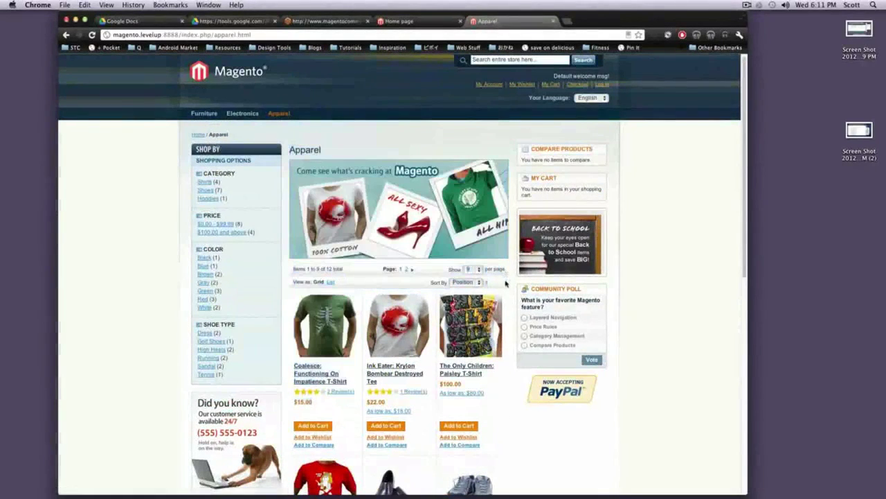
Step: Show 30 products per page in List view and scroll down to the pager and back
{"action": "left_click", "coordinate": [476, 270]}
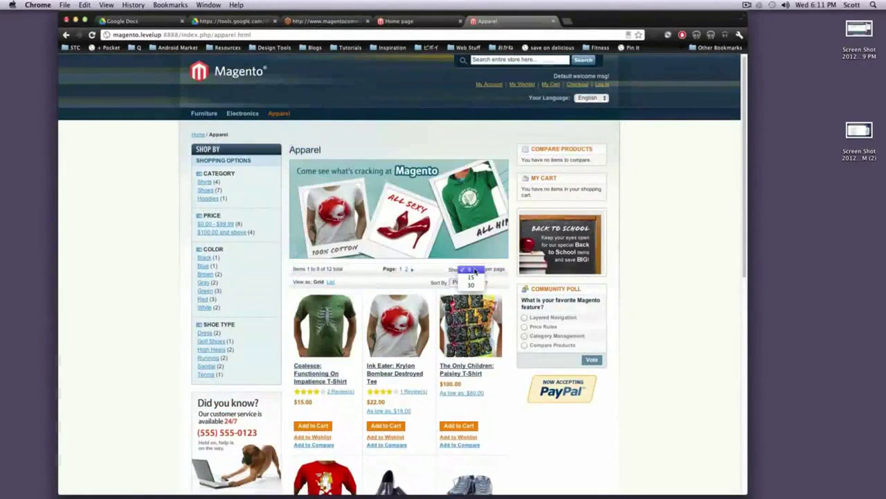
{"action": "left_click", "coordinate": [472, 285]}
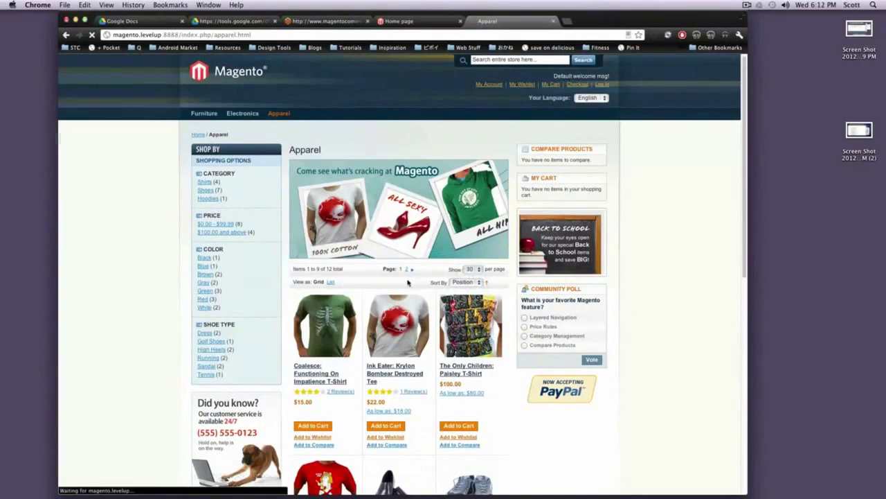
{"action": "left_click", "coordinate": [331, 286]}
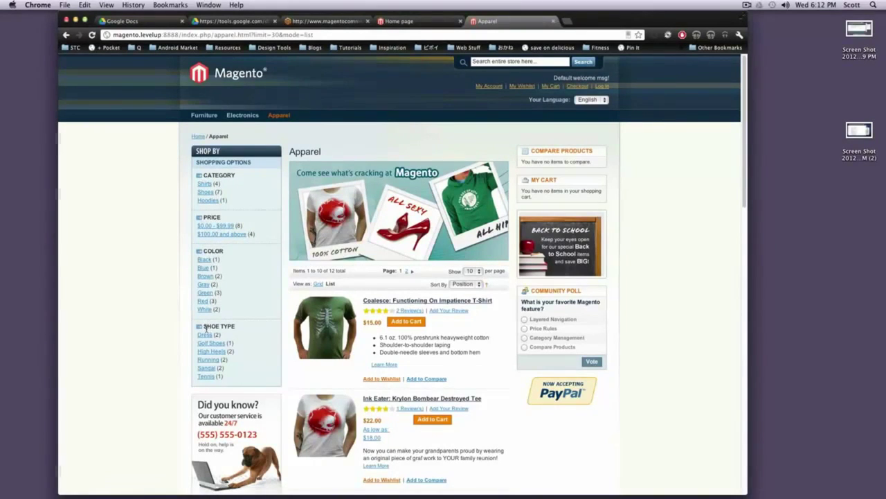
{"action": "scroll", "coordinate": [206, 329], "scroll_direction": "down", "scroll_amount": 4}
{"action": "scroll", "coordinate": [205, 330], "scroll_direction": "down", "scroll_amount": 3}
{"action": "scroll", "coordinate": [207, 329], "scroll_direction": "down", "scroll_amount": 2}
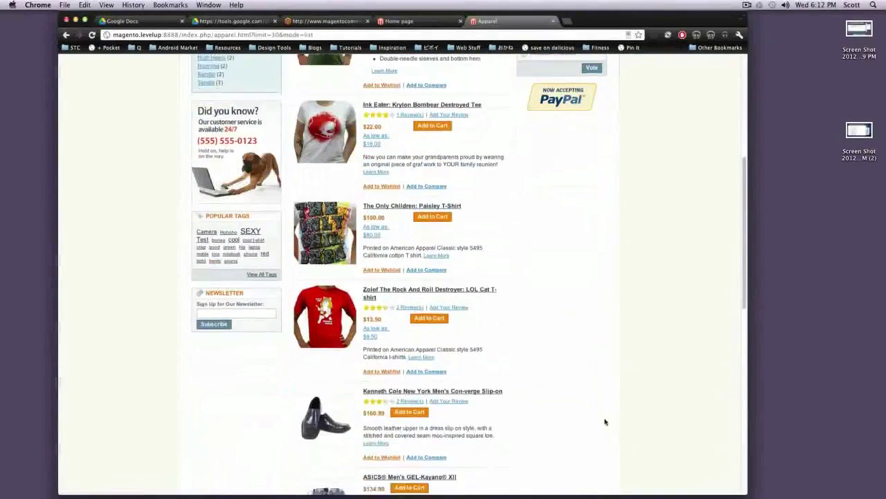
{"action": "scroll", "coordinate": [601, 420], "scroll_direction": "down", "scroll_amount": 3}
{"action": "scroll", "coordinate": [592, 423], "scroll_direction": "down", "scroll_amount": 5}
{"action": "scroll", "coordinate": [585, 424], "scroll_direction": "down", "scroll_amount": 3}
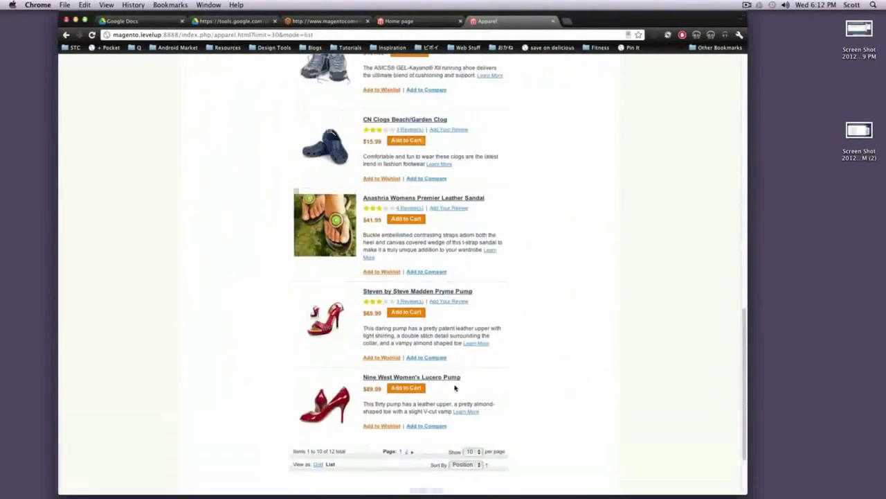
{"action": "scroll", "coordinate": [455, 387], "scroll_direction": "up", "scroll_amount": 5}
{"action": "scroll", "coordinate": [457, 388], "scroll_direction": "up", "scroll_amount": 10}
{"action": "scroll", "coordinate": [471, 390], "scroll_direction": "up", "scroll_amount": 5}
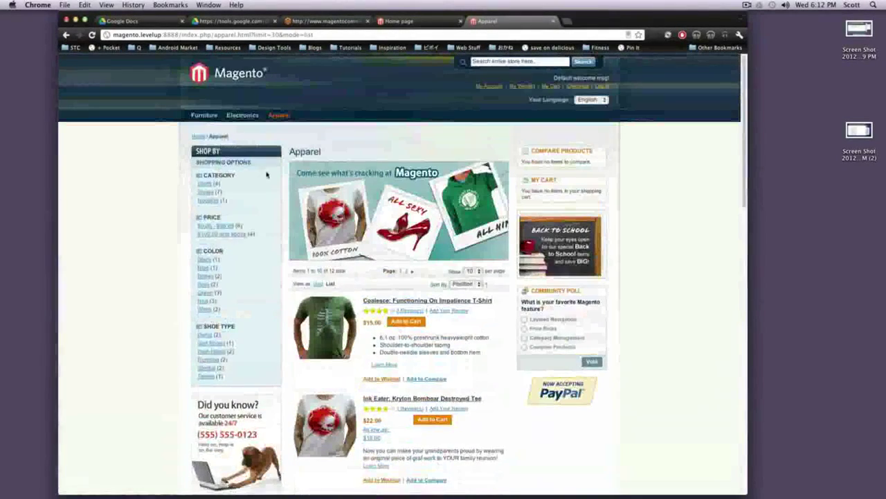
Step: Go from the home page to the My Account login page and highlight the Registered Customers section
{"action": "left_click", "coordinate": [225, 73]}
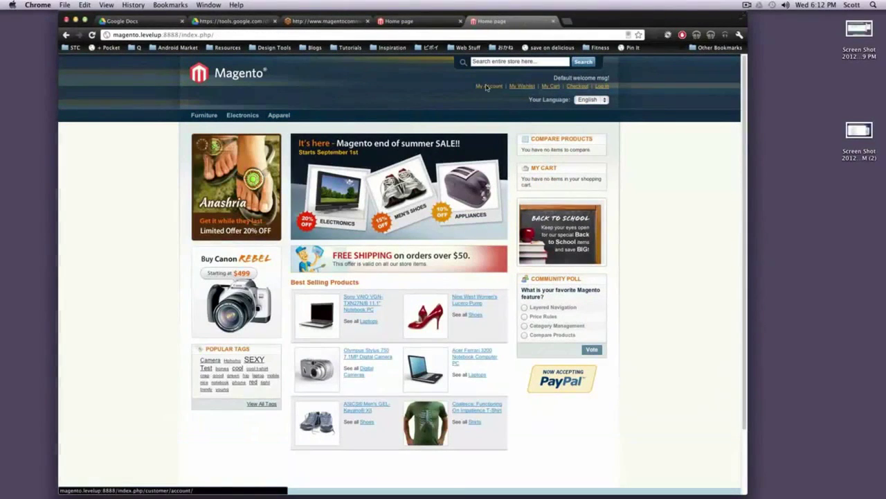
{"action": "left_click", "coordinate": [487, 86]}
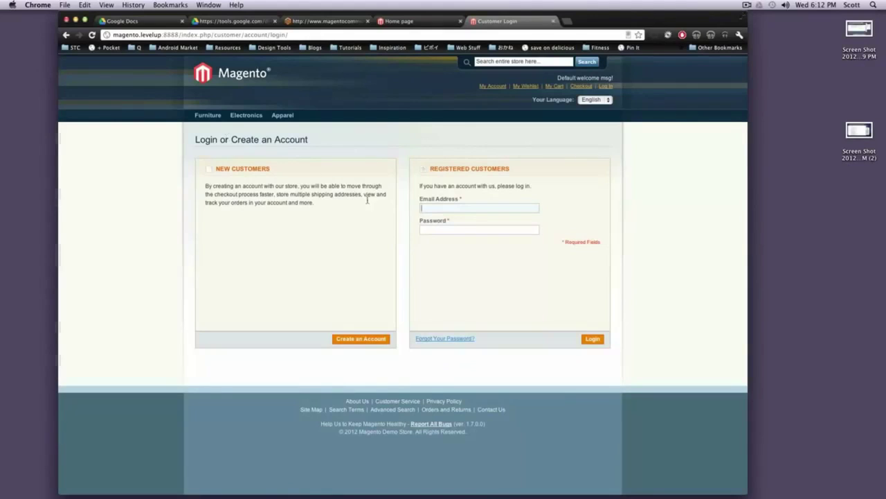
{"action": "left_click", "coordinate": [456, 209]}
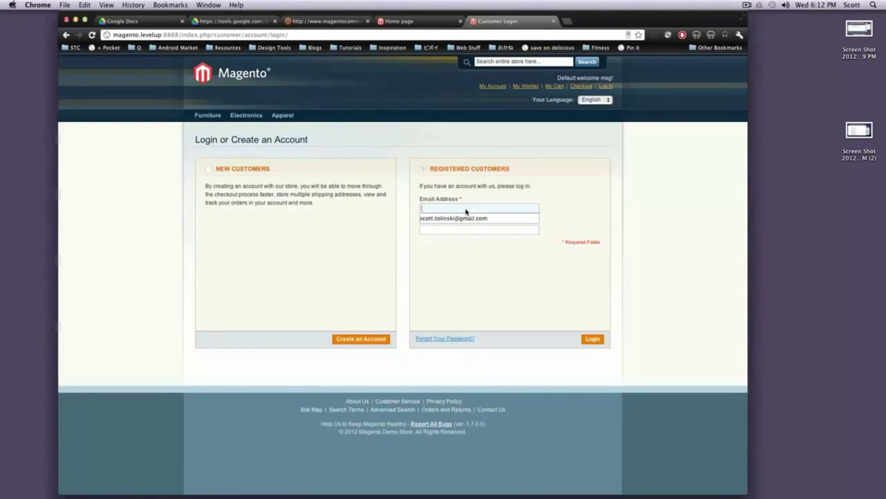
{"action": "left_click", "coordinate": [500, 188]}
{"action": "left_click_drag", "start_coordinate": [543, 187], "coordinate": [462, 170]}
{"action": "left_click", "coordinate": [535, 182]}
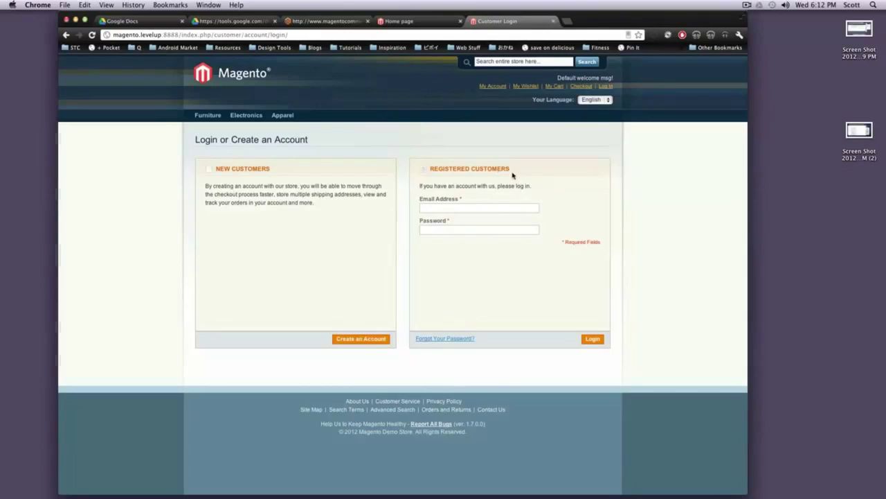
{"action": "left_click_drag", "start_coordinate": [514, 175], "coordinate": [448, 179]}
{"action": "left_click", "coordinate": [478, 198]}
Step: Open the Create an Account form and enter the customer's first name, last name and e-mail
{"action": "left_click", "coordinate": [369, 338]}
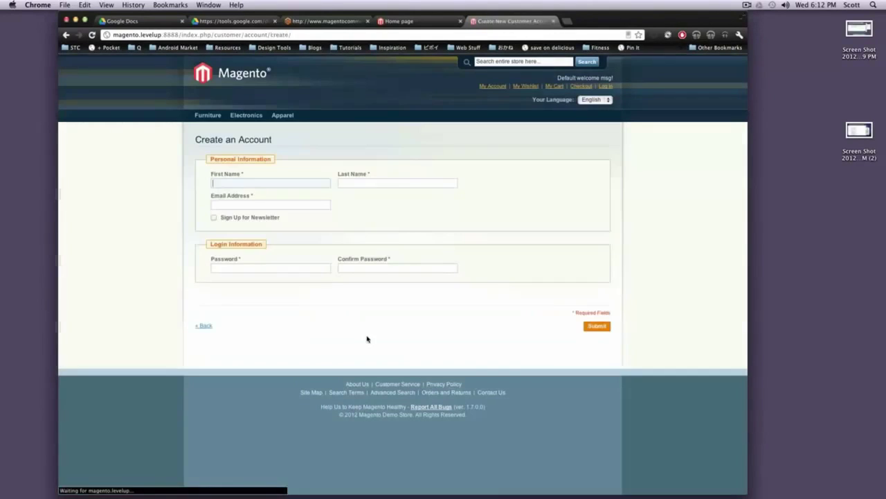
{"action": "type", "text": "Scott"}
{"action": "key", "text": "Tab"}
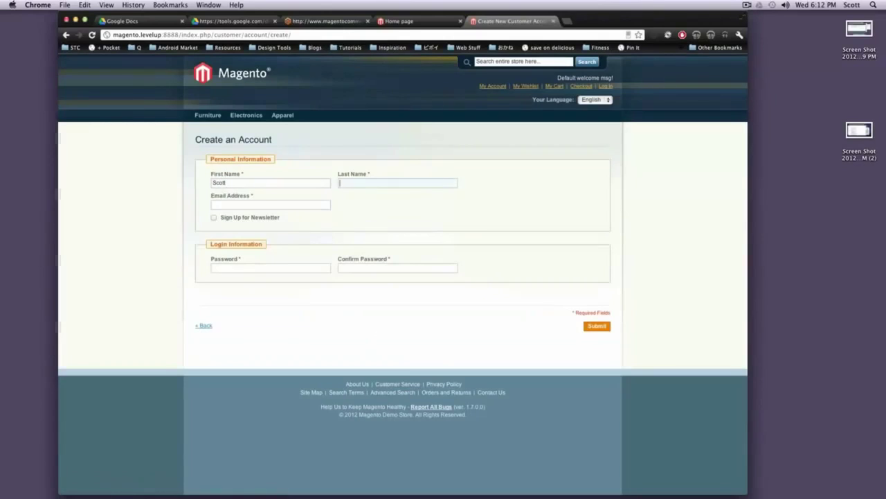
{"action": "type", "text": "Tolinski"}
{"action": "key", "text": "Tab"}
{"action": "type", "text": "s"}
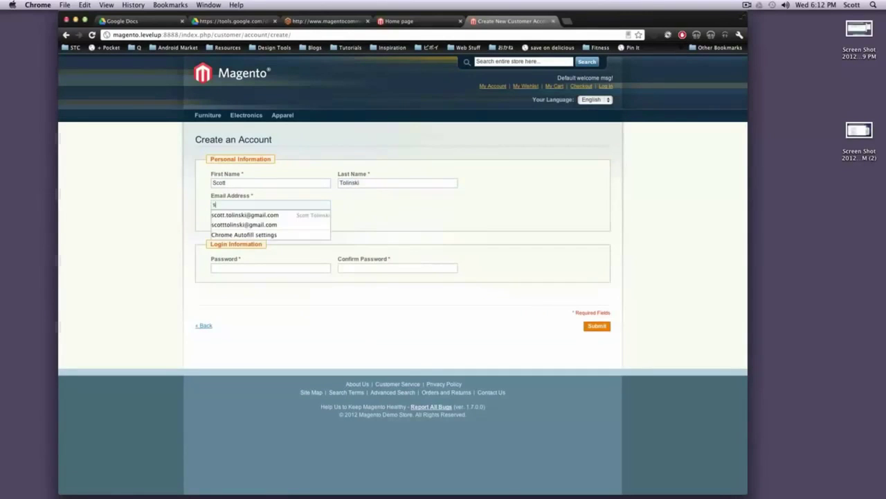
{"action": "type", "text": "co"}
{"action": "key", "text": "Down"}
{"action": "key", "text": "Return"}
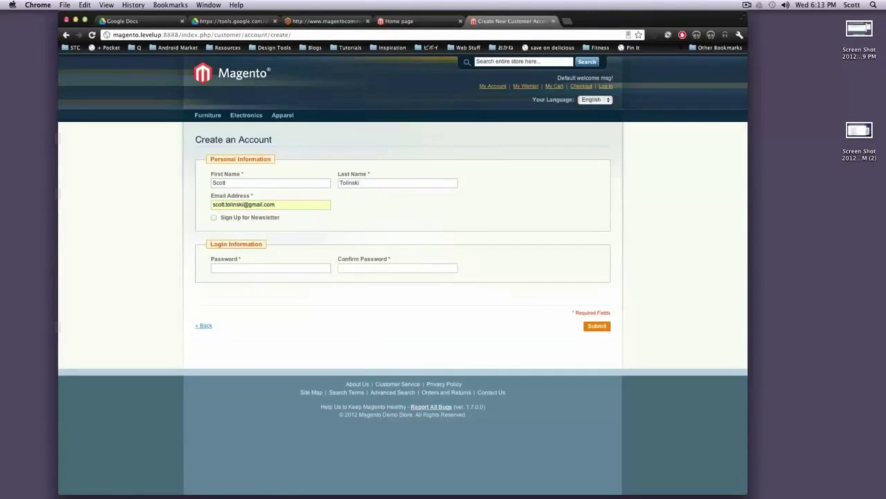
Step: Enter and confirm the account password, submit registration, and dismiss the save-password bar
{"action": "left_click", "coordinate": [240, 267]}
{"action": "type", "text": "s"}
{"action": "key", "text": "Tab"}
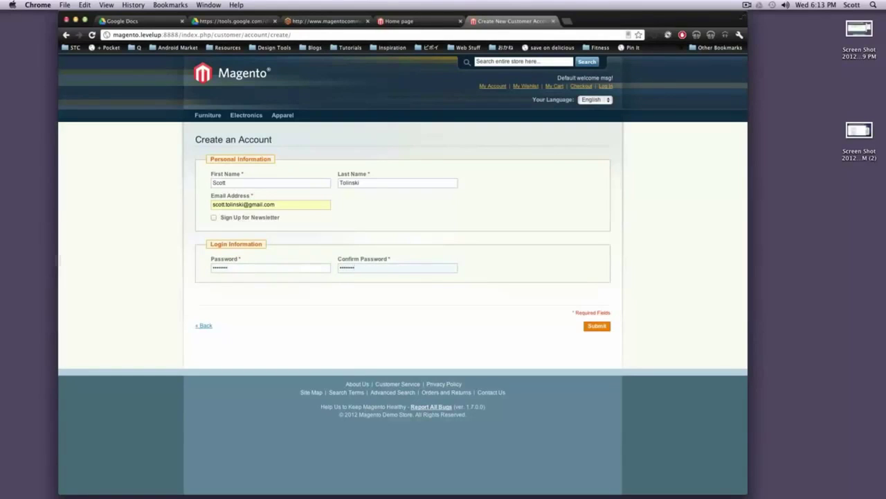
{"action": "key", "text": "Return"}
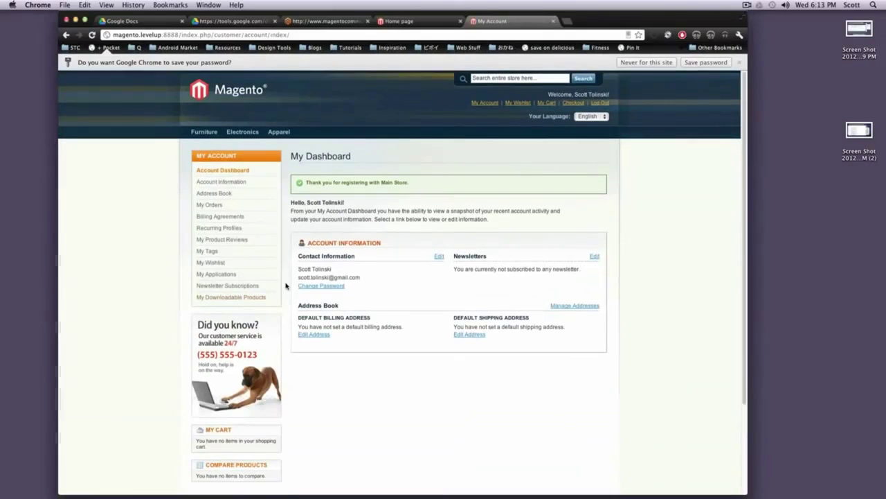
{"action": "left_click", "coordinate": [700, 63]}
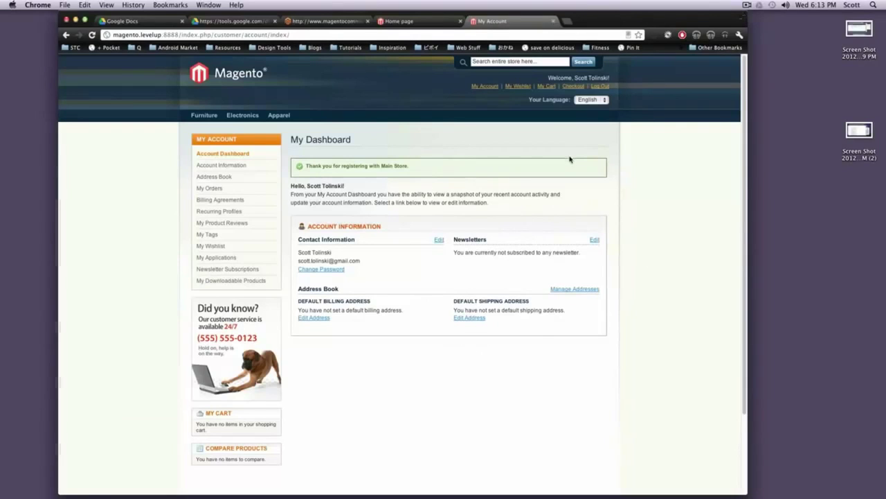
Step: Review the dashboard, Account Information and My Orders pages, which show no orders placed
{"action": "left_click_drag", "start_coordinate": [308, 186], "coordinate": [342, 202]}
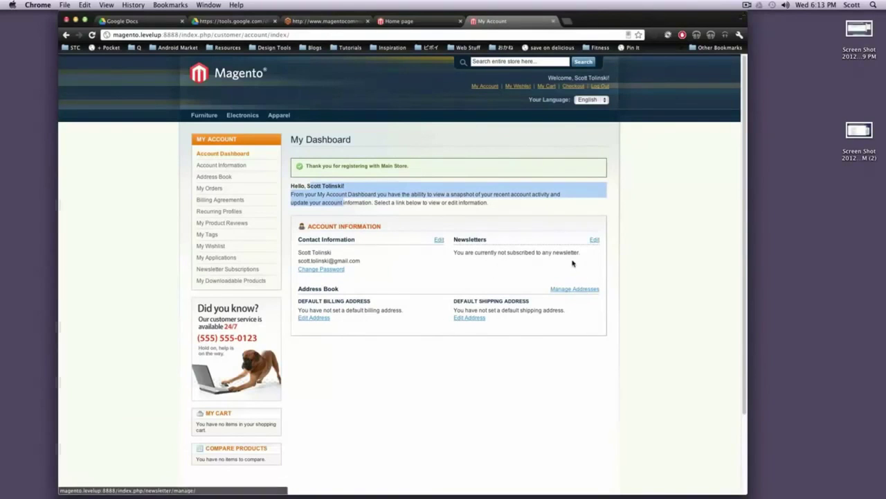
{"action": "left_click", "coordinate": [368, 179]}
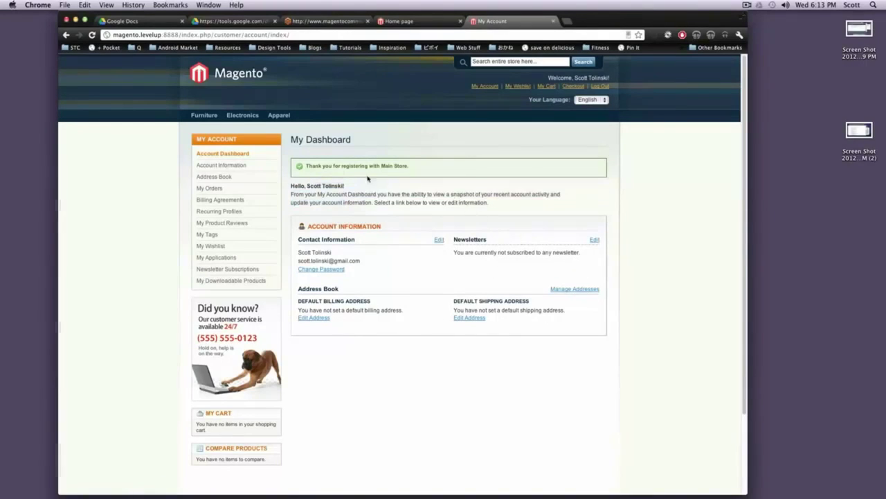
{"action": "left_click", "coordinate": [218, 166]}
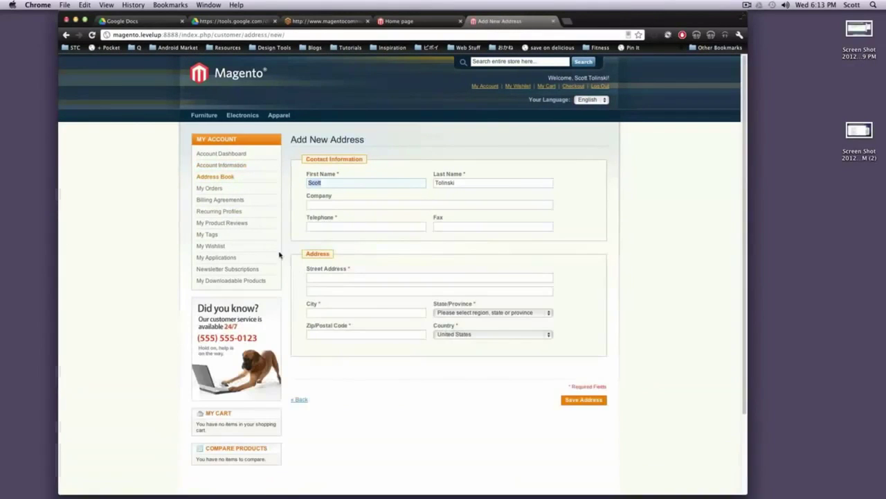
{"action": "left_click", "coordinate": [209, 187]}
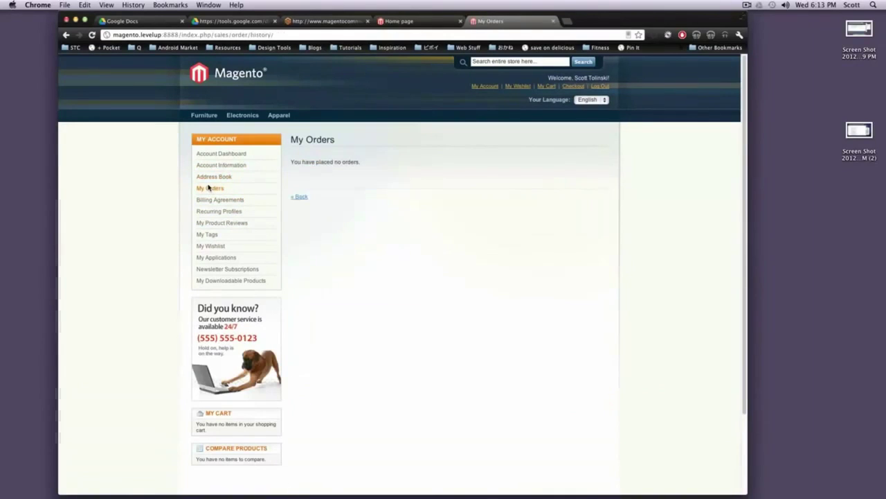
{"action": "left_click_drag", "start_coordinate": [333, 161], "coordinate": [290, 162]}
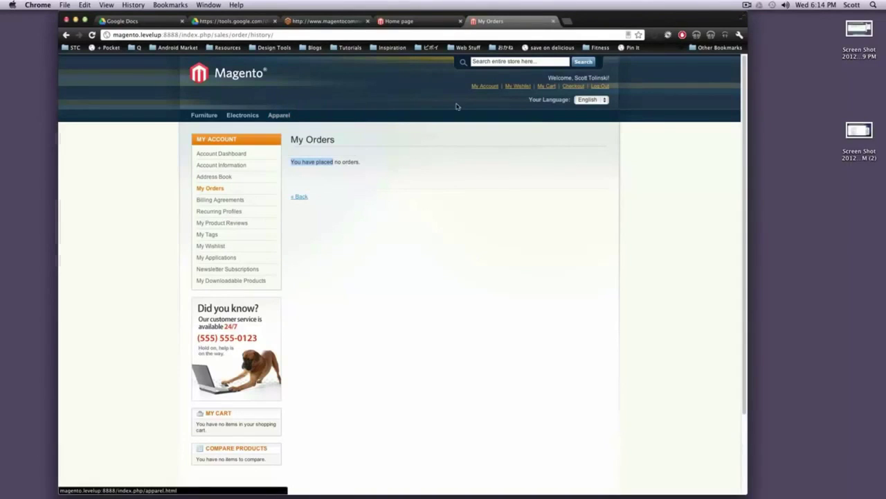
Step: Open My Wishlist holding the Nokia 2610 Phone and remove it, confirming with OK
{"action": "left_click", "coordinate": [517, 89]}
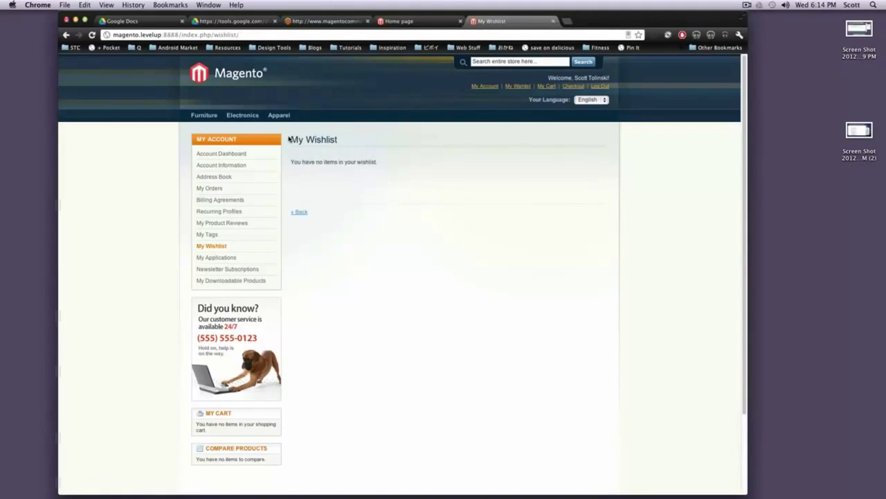
{"action": "left_click_drag", "start_coordinate": [289, 139], "coordinate": [384, 138]}
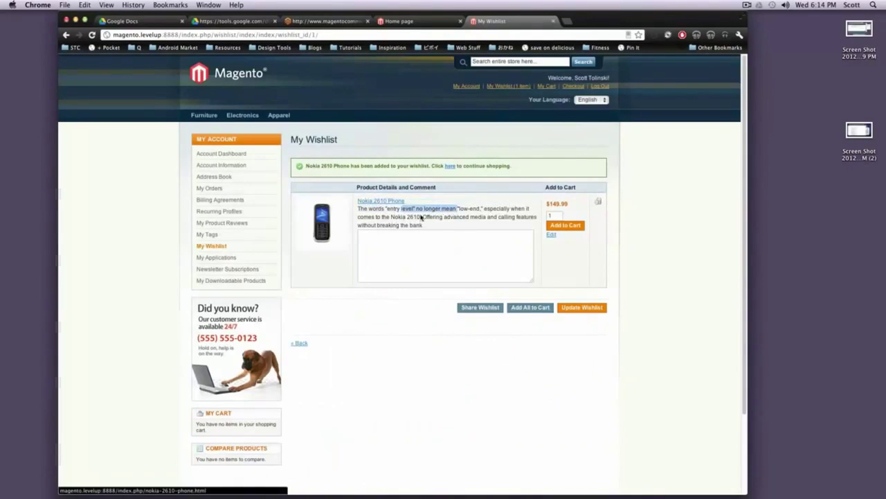
{"action": "left_click_drag", "start_coordinate": [434, 217], "coordinate": [392, 218]}
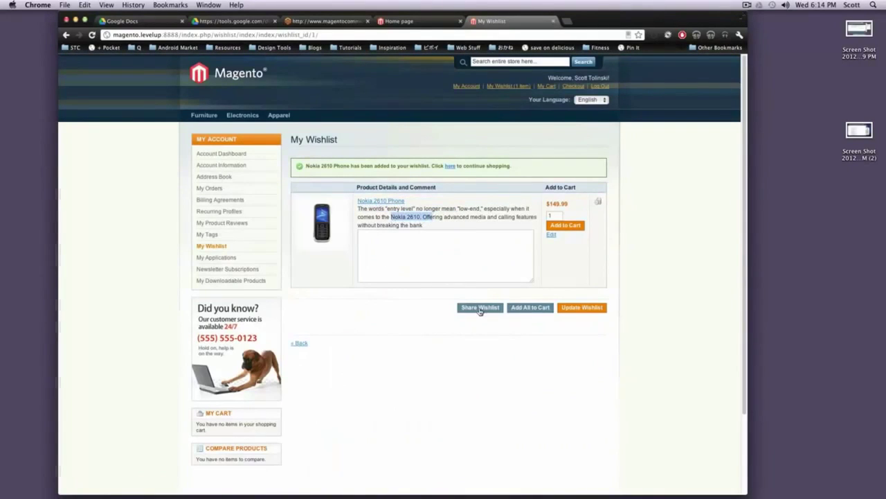
{"action": "left_click", "coordinate": [462, 261]}
{"action": "double_click", "coordinate": [557, 216]}
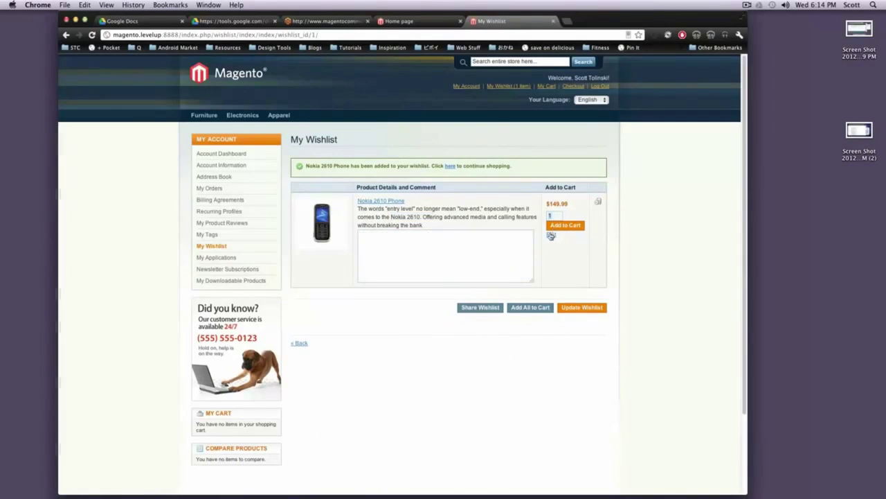
{"action": "left_click", "coordinate": [599, 202]}
{"action": "left_click", "coordinate": [512, 171]}
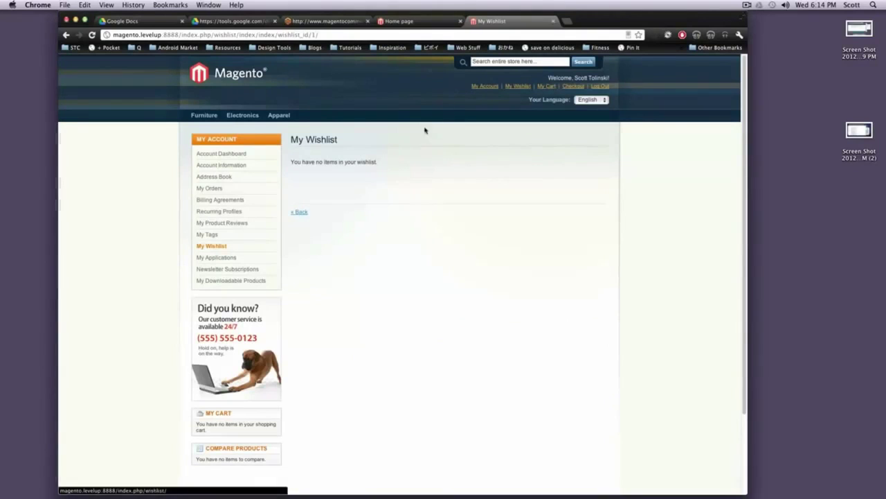
Step: Add the Sony VAIO notebook to the shopping cart from its product page
{"action": "left_click", "coordinate": [227, 79]}
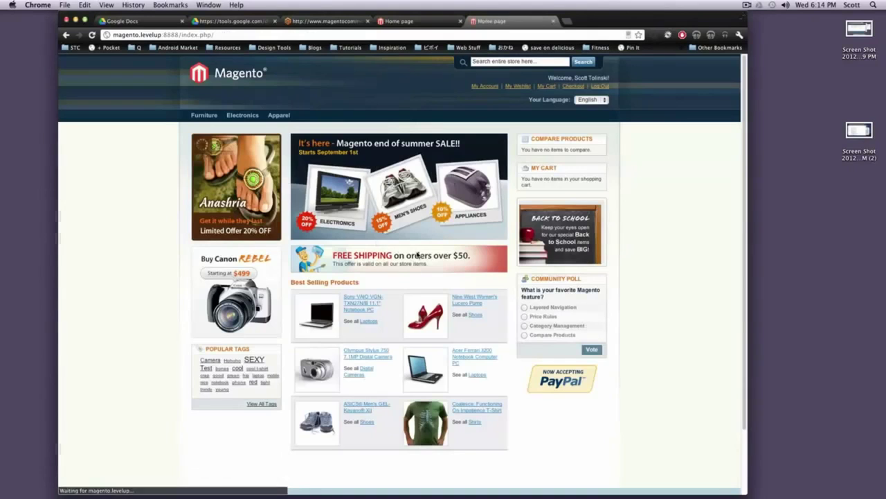
{"action": "left_click", "coordinate": [370, 308]}
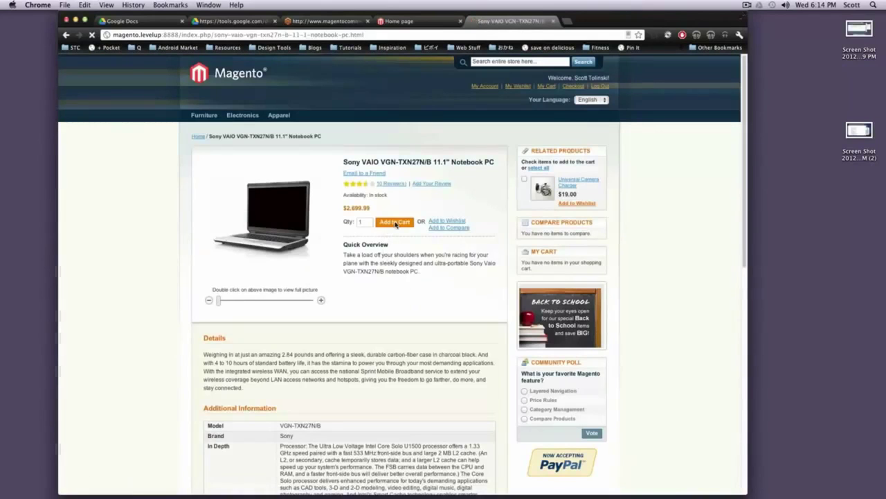
{"action": "left_click", "coordinate": [395, 223]}
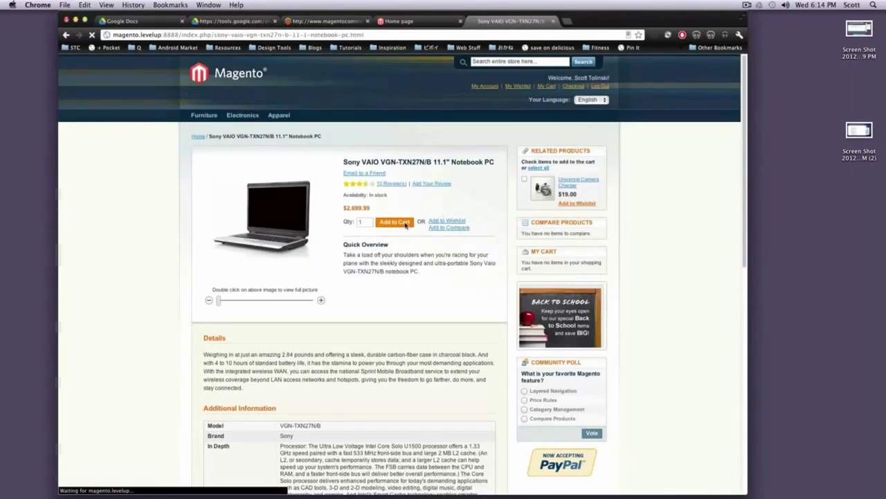
{"action": "left_click", "coordinate": [405, 223]}
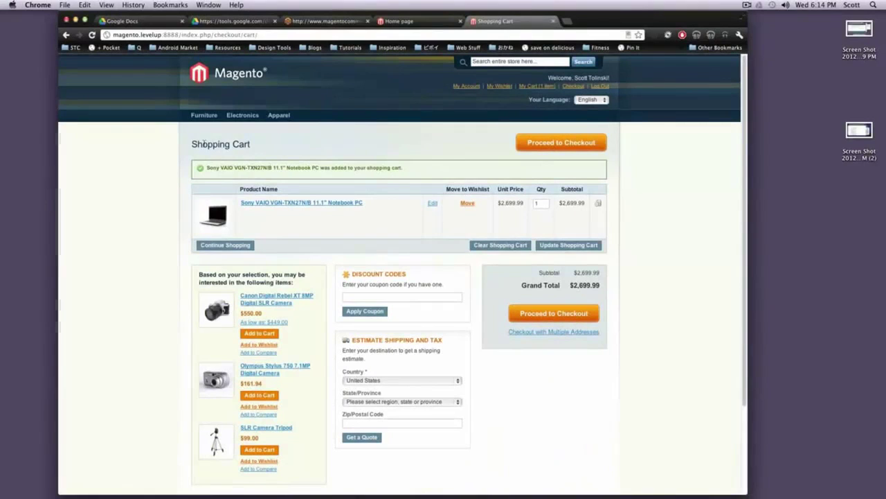
{"action": "left_click_drag", "start_coordinate": [251, 142], "coordinate": [482, 228]}
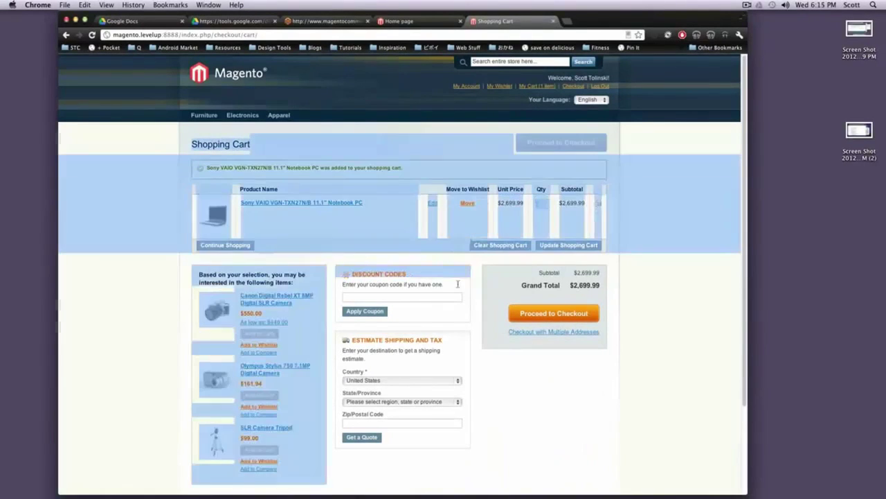
{"action": "left_click", "coordinate": [529, 87]}
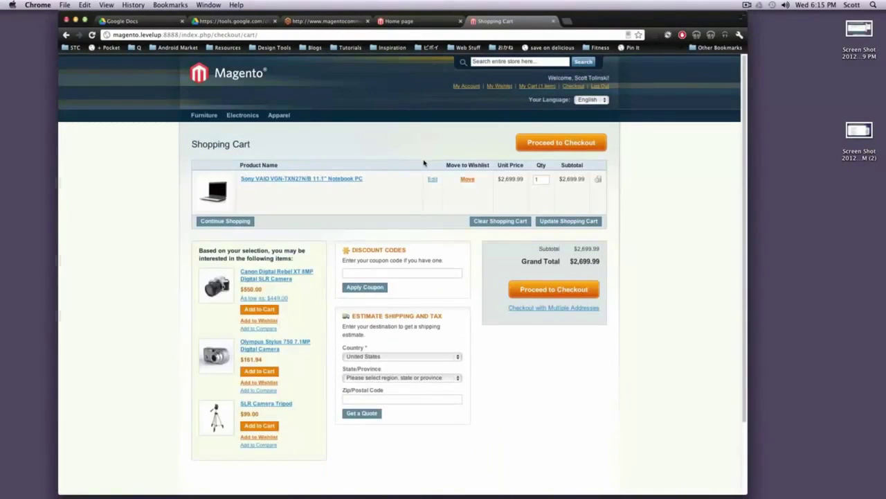
Step: Update the Sony VAIO quantity to 2 so the cart totals $5,399.98, then proceed to checkout
{"action": "left_click", "coordinate": [380, 272]}
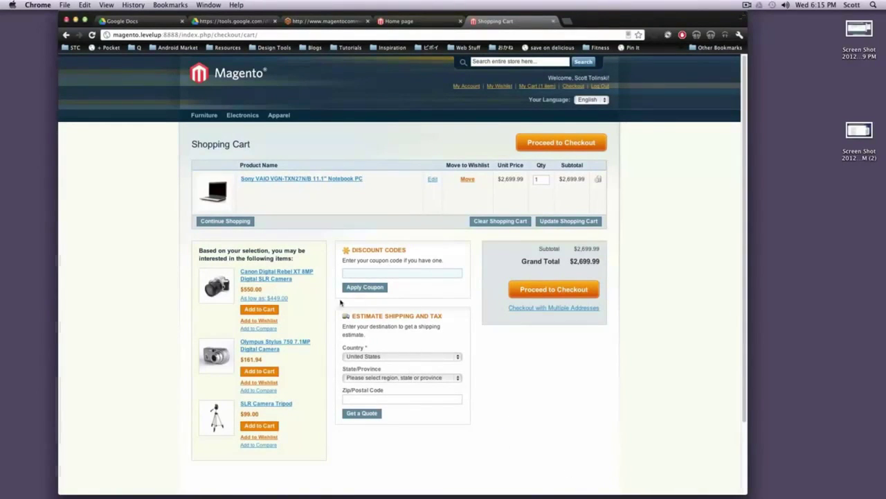
{"action": "left_click_drag", "start_coordinate": [309, 251], "coordinate": [299, 267]}
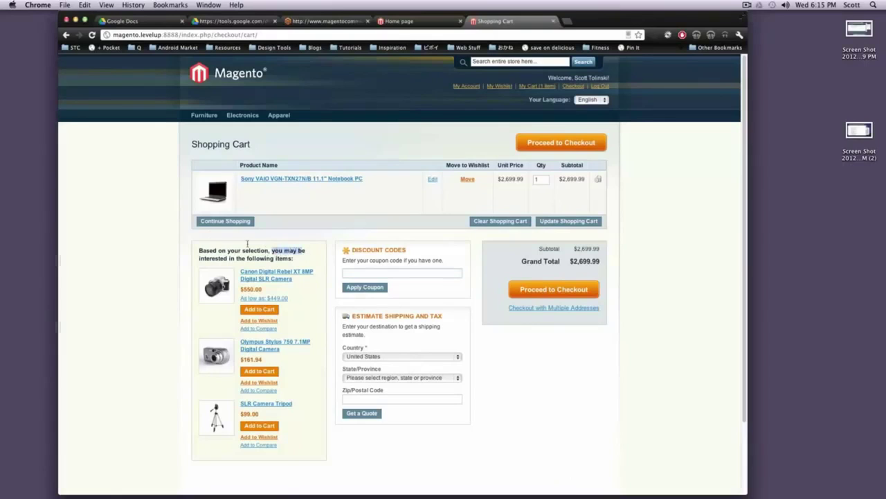
{"action": "left_click", "coordinate": [314, 261]}
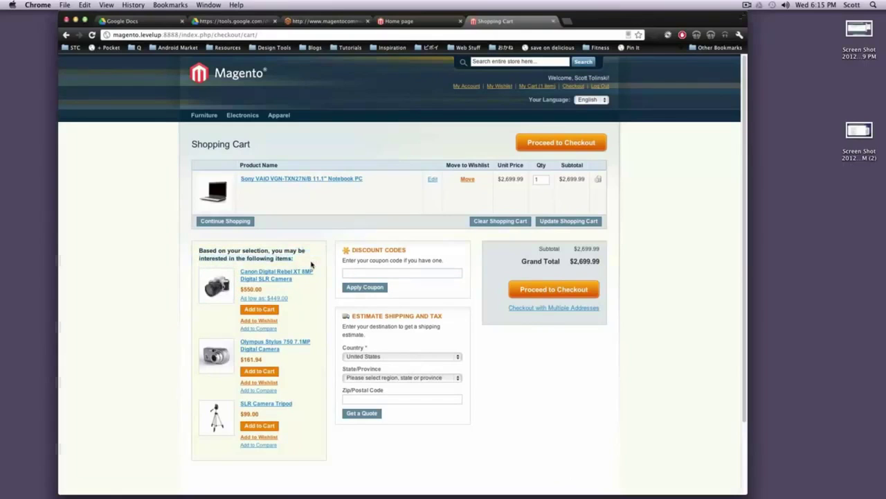
{"action": "double_click", "coordinate": [538, 180]}
{"action": "type", "text": "2"}
{"action": "left_click", "coordinate": [539, 222]}
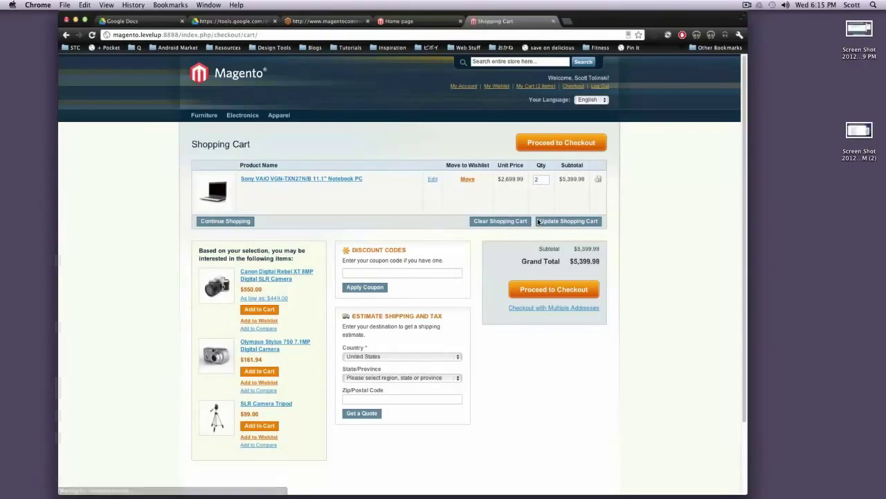
{"action": "left_click", "coordinate": [563, 296]}
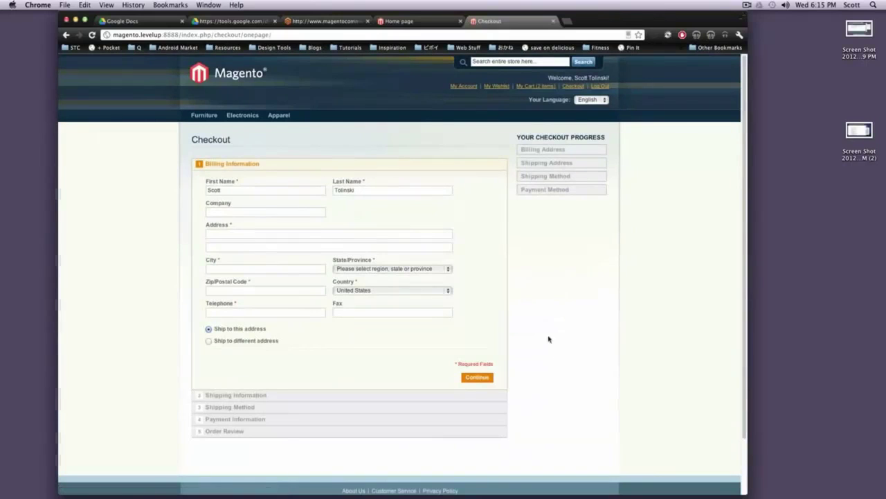
Step: Review the Billing Information form and the Shipping Method and Payment Information steps below it
{"action": "scroll", "coordinate": [549, 361], "scroll_direction": "down", "scroll_amount": 3}
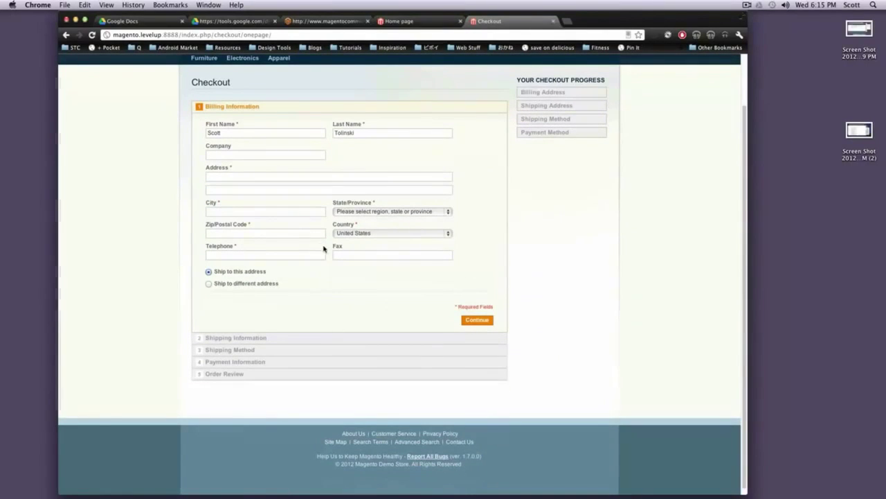
{"action": "scroll", "coordinate": [319, 245], "scroll_direction": "up", "scroll_amount": 3}
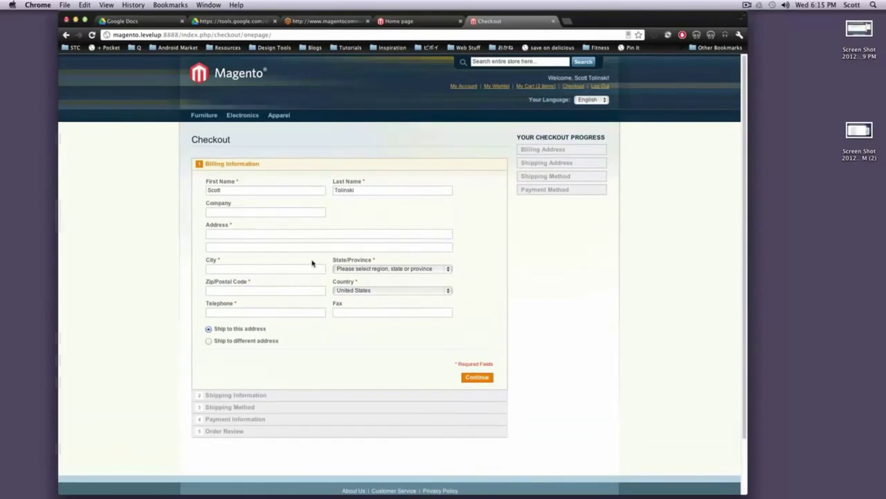
{"action": "scroll", "coordinate": [311, 358], "scroll_direction": "down", "scroll_amount": 3}
{"action": "scroll", "coordinate": [311, 358], "scroll_direction": "up", "scroll_amount": 3}
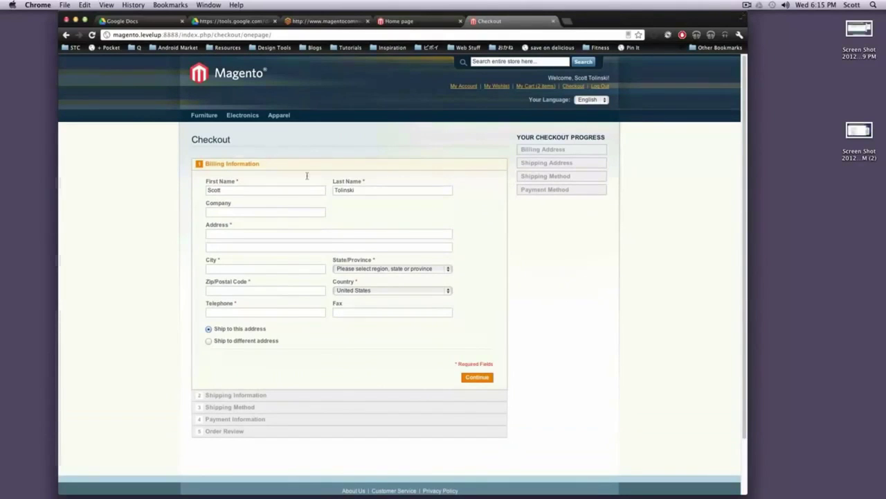
{"action": "left_click_drag", "start_coordinate": [307, 176], "coordinate": [430, 273]}
{"action": "left_click", "coordinate": [503, 279]}
{"action": "scroll", "coordinate": [392, 398], "scroll_direction": "down", "scroll_amount": 2}
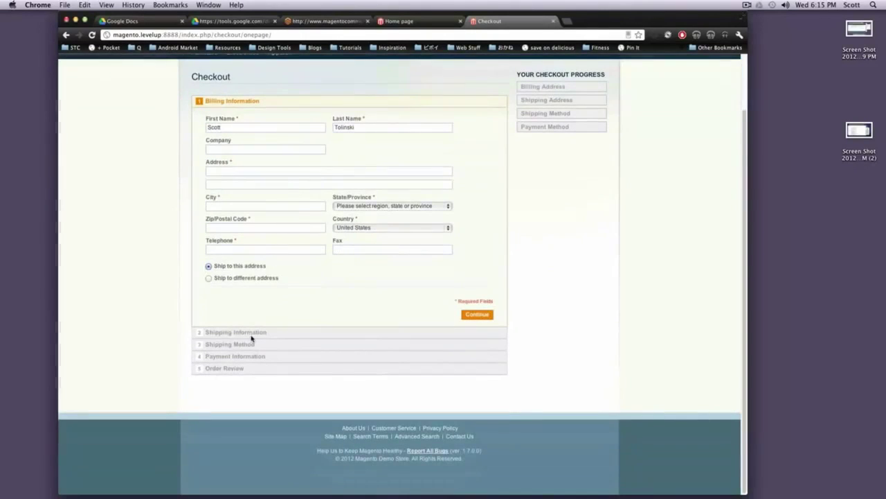
{"action": "left_click_drag", "start_coordinate": [257, 345], "coordinate": [202, 346]}
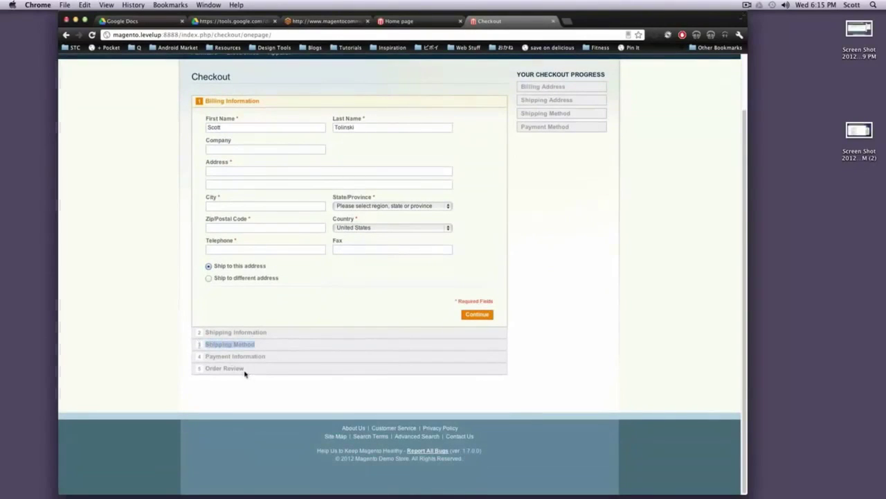
{"action": "mouse_move", "coordinate": [266, 356]}
{"action": "left_mouse_down"}
{"action": "mouse_move", "coordinate": [206, 356]}
{"action": "mouse_move", "coordinate": [203, 368]}
{"action": "left_mouse_up"}
{"action": "scroll", "coordinate": [462, 266], "scroll_direction": "up", "scroll_amount": 2}
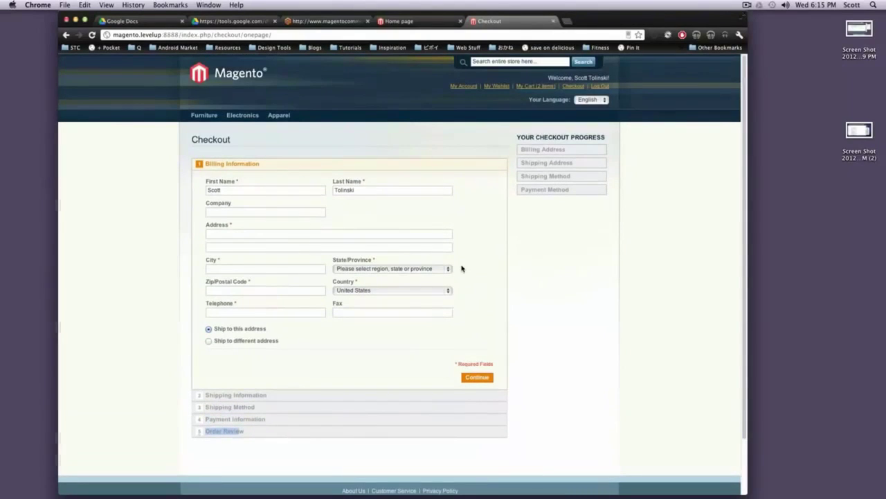
{"action": "scroll", "coordinate": [530, 162], "scroll_direction": "down", "scroll_amount": 2}
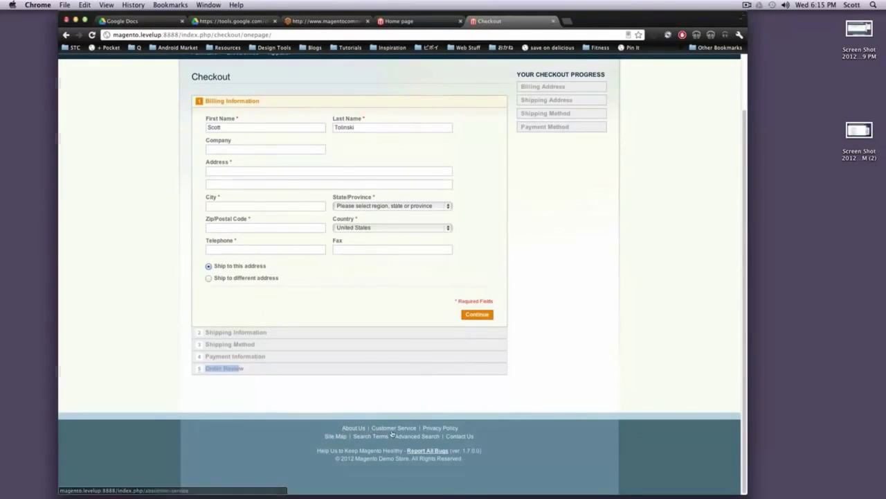
Step: Read the About Us page, highlighting its Magento Demo Store heading and column paragraphs
{"action": "left_click", "coordinate": [359, 430]}
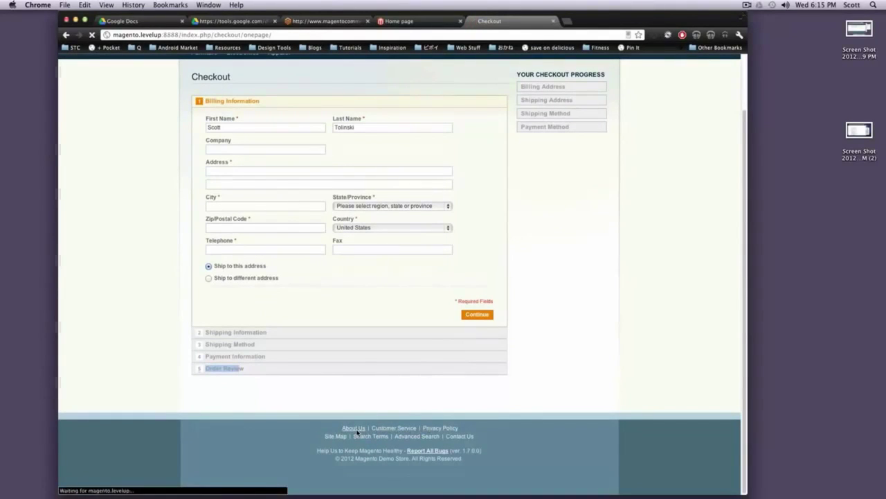
{"action": "left_click_drag", "start_coordinate": [336, 263], "coordinate": [419, 323]}
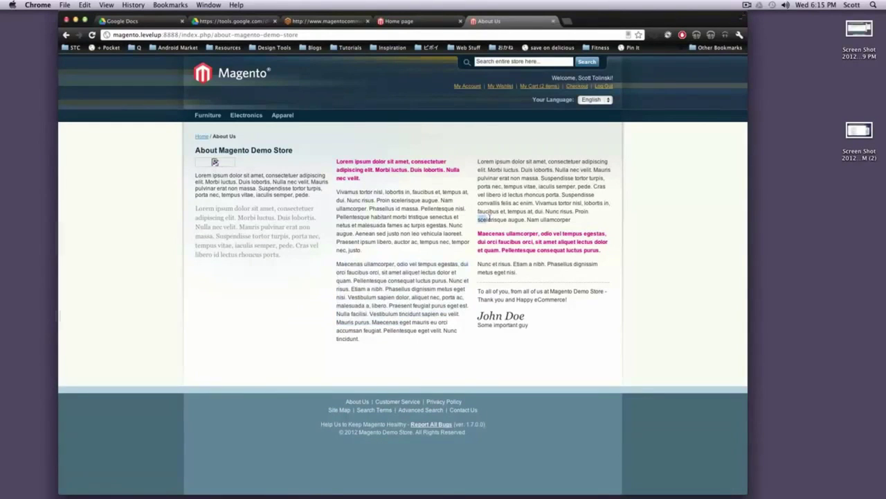
{"action": "left_click_drag", "start_coordinate": [276, 193], "coordinate": [296, 243]}
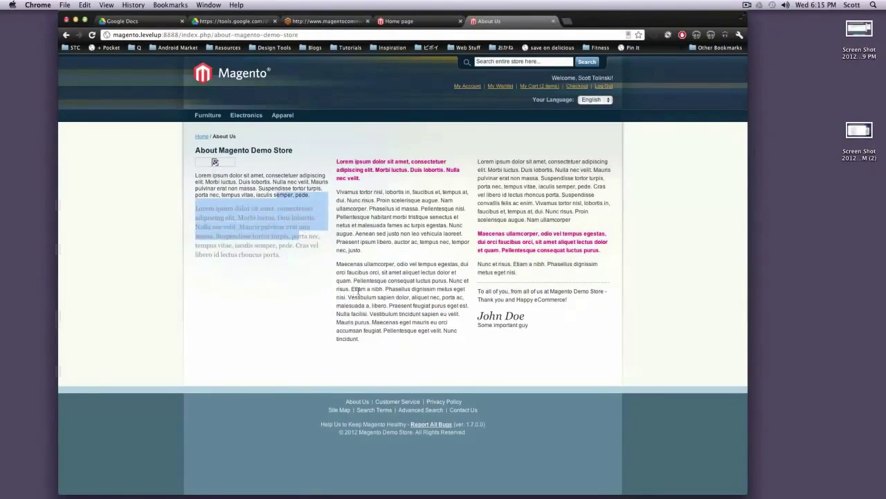
{"action": "left_click_drag", "start_coordinate": [385, 289], "coordinate": [413, 322]}
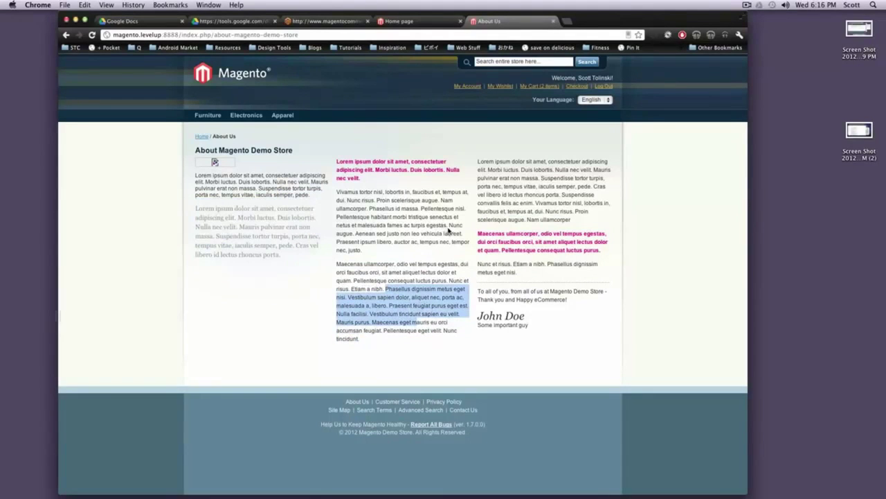
{"action": "left_click_drag", "start_coordinate": [293, 151], "coordinate": [218, 150]}
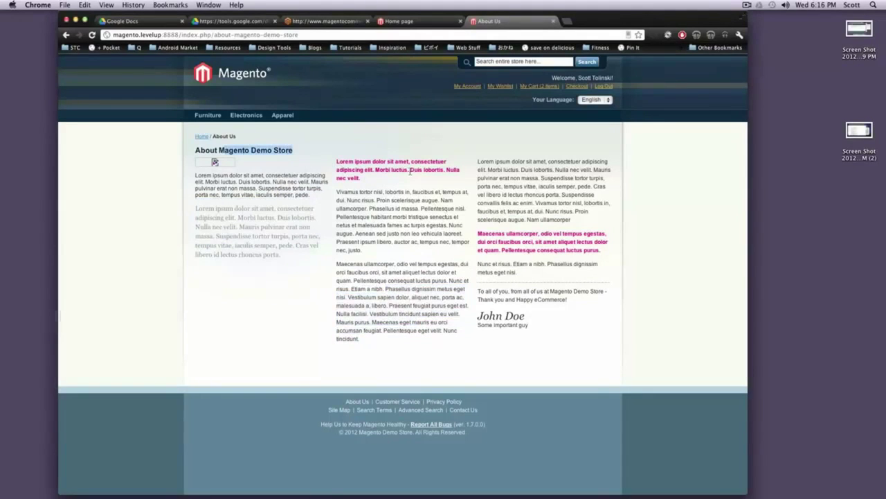
{"action": "left_click_drag", "start_coordinate": [410, 171], "coordinate": [378, 280]}
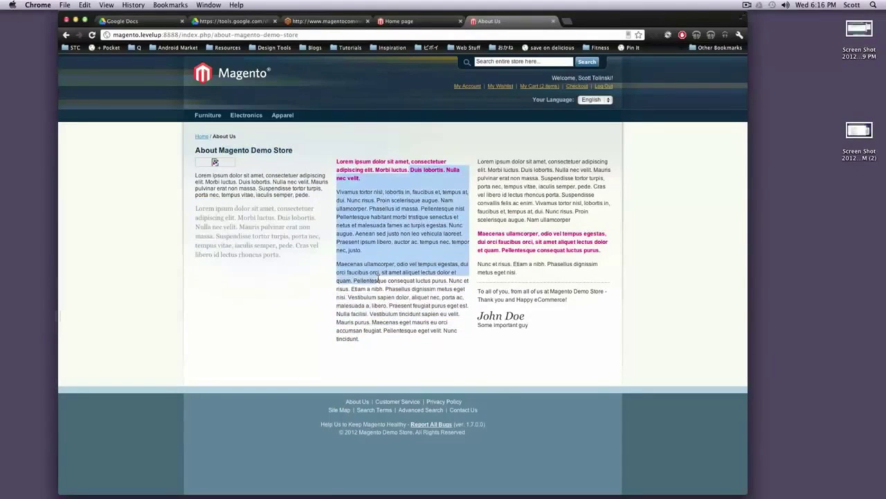
Step: Skim the Customer Service page, then go to the Advanced Search form
{"action": "left_click", "coordinate": [392, 403]}
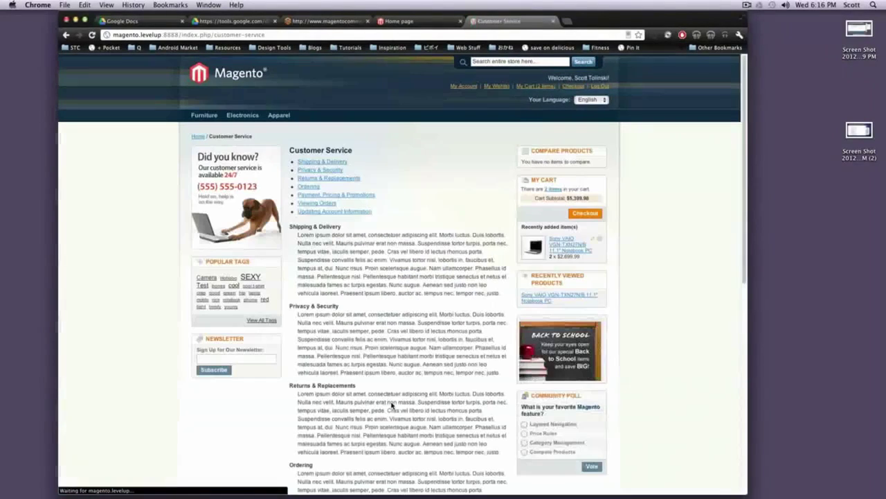
{"action": "left_click_drag", "start_coordinate": [298, 223], "coordinate": [498, 370]}
{"action": "scroll", "coordinate": [432, 379], "scroll_direction": "down", "scroll_amount": 4}
{"action": "scroll", "coordinate": [432, 380], "scroll_direction": "down", "scroll_amount": 2}
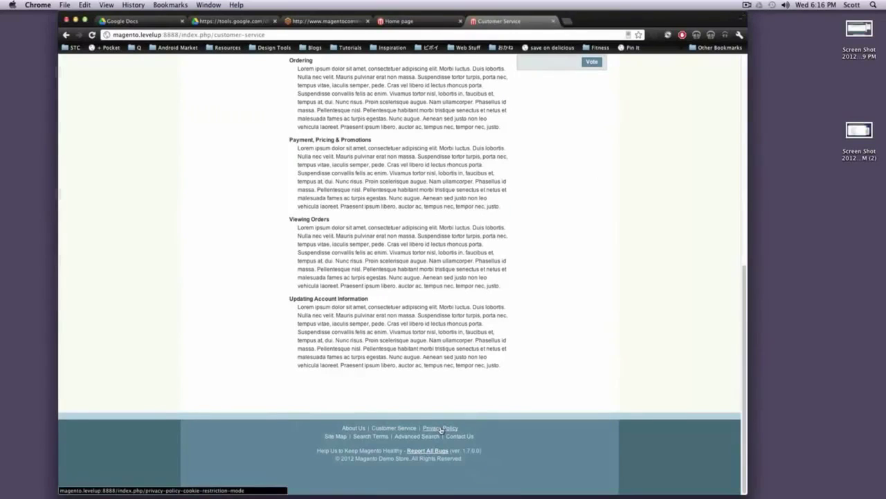
{"action": "left_click", "coordinate": [414, 439]}
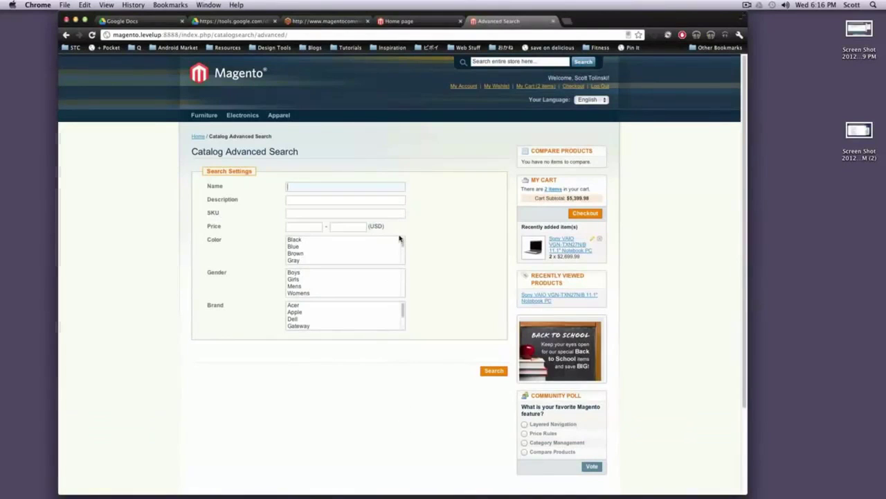
Step: Return to the store home page via the Magento header logo
{"action": "left_click", "coordinate": [228, 77]}
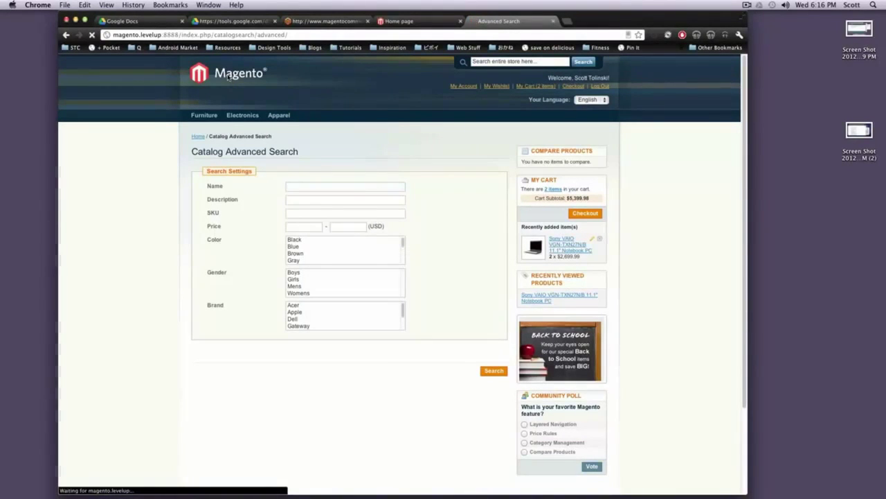